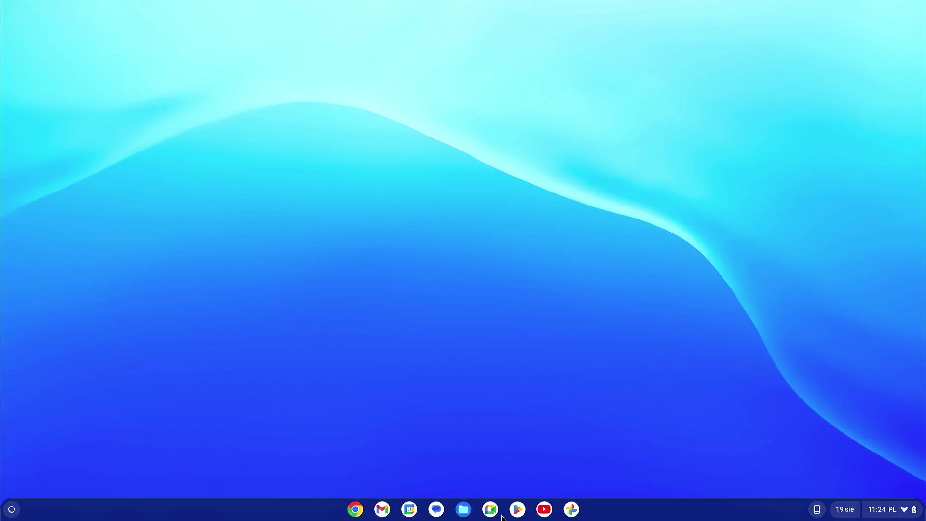
Step: Open the app launcher, sort all apps by name (Nazwa), and dismiss the sorting notice
left_click(11, 510)
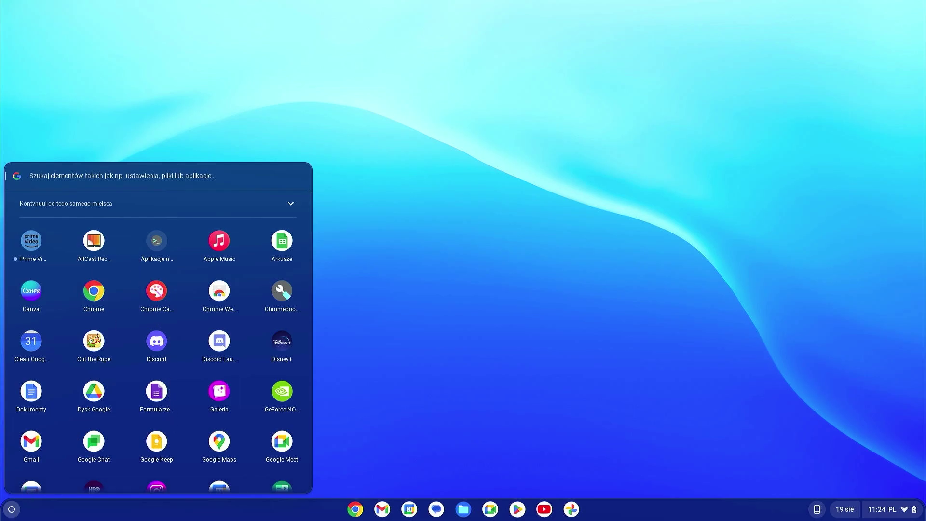
left_click(12, 510)
left_click(13, 510)
scroll(174, 247, "down", 10)
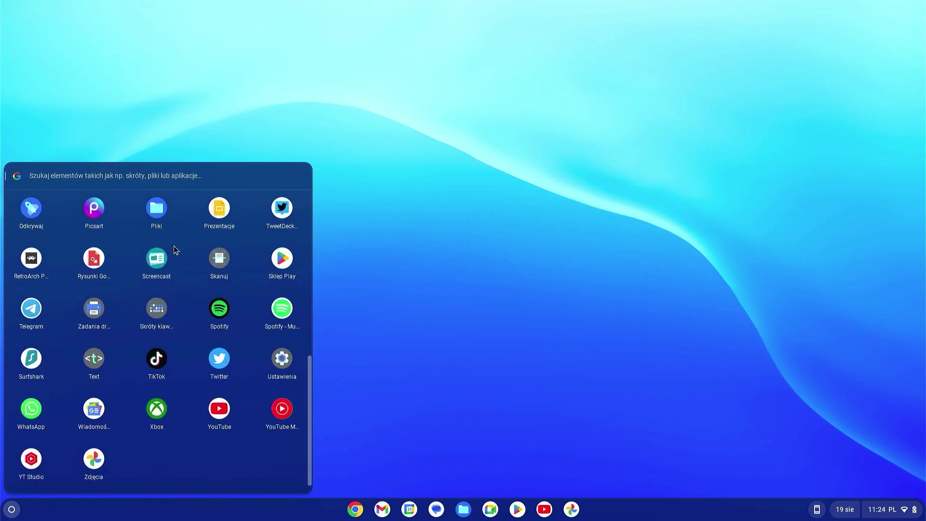
right_click(210, 464)
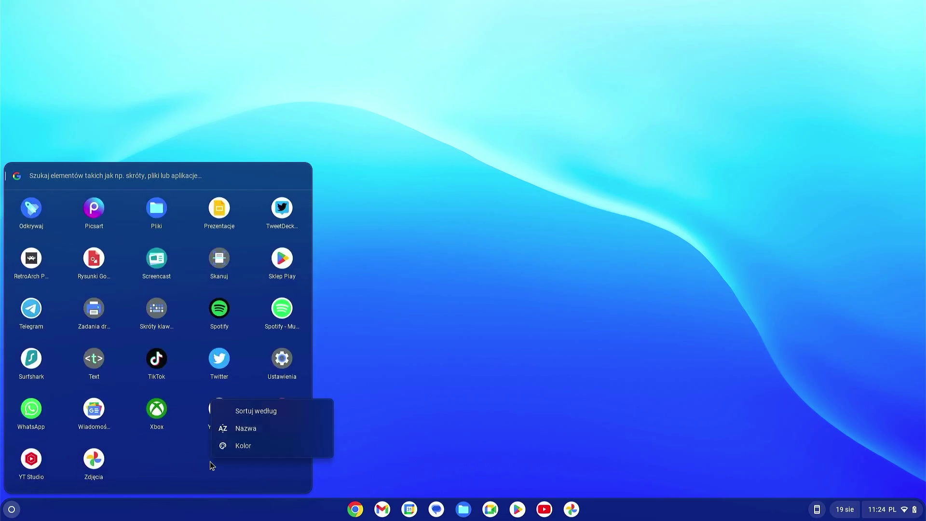
left_click(264, 429)
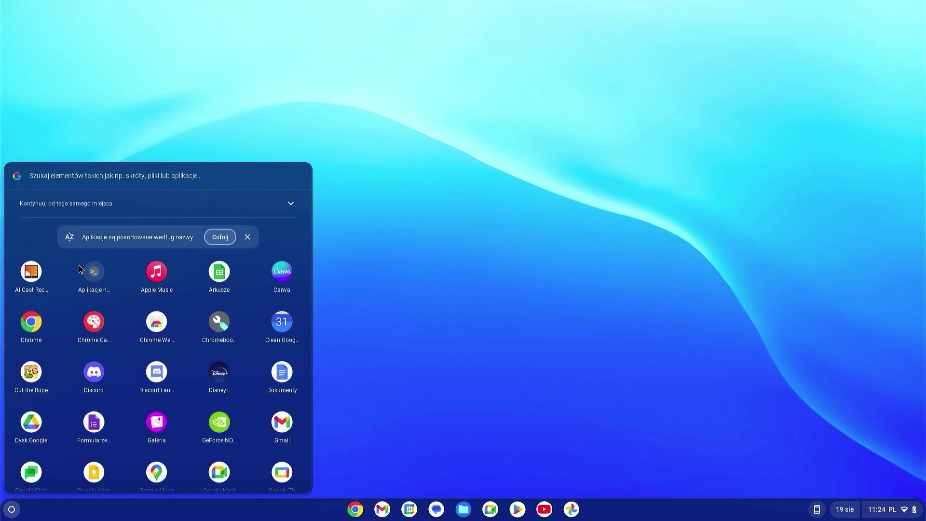
left_click(247, 237)
Step: Sort the launcher's apps by colour (Kolor) and dismiss the sorting notice
right_click(256, 241)
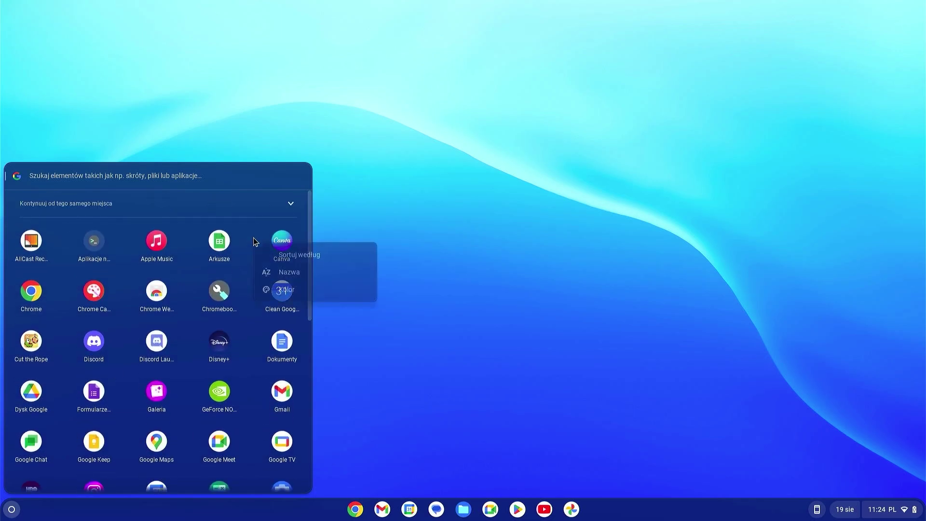
left_click(295, 289)
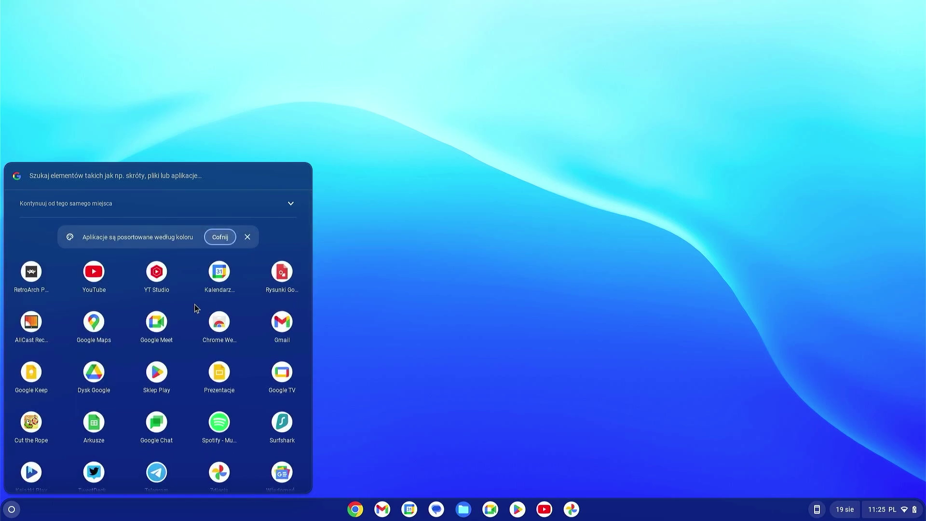
left_click(247, 237)
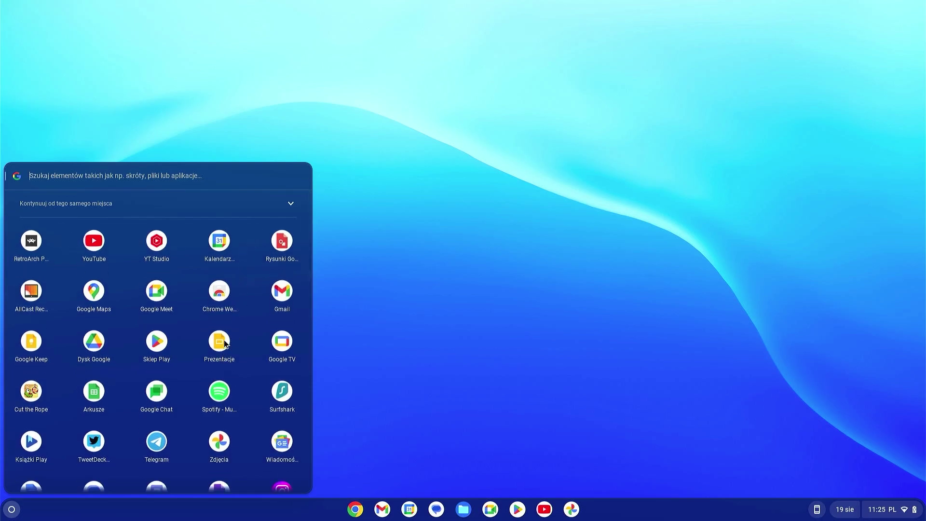
Step: Group Prezentacje with Sklep Play in a launcher folder named xxx, and add Ustawienia to that folder
left_click_drag(224, 343, 164, 359)
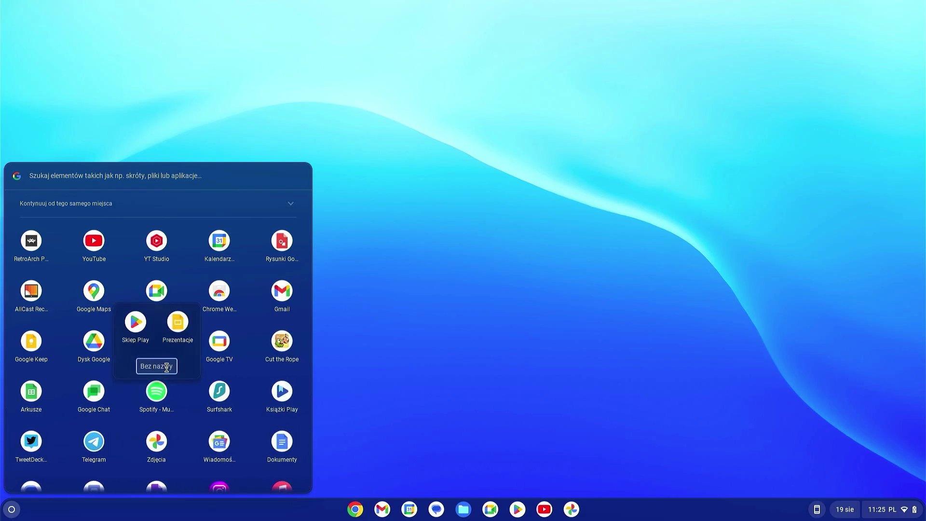
type("xxx")
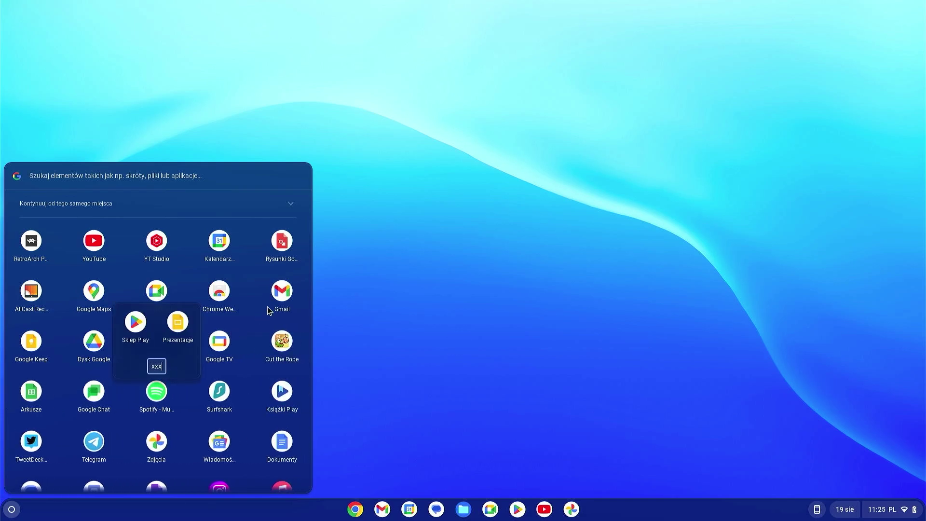
left_click(261, 317)
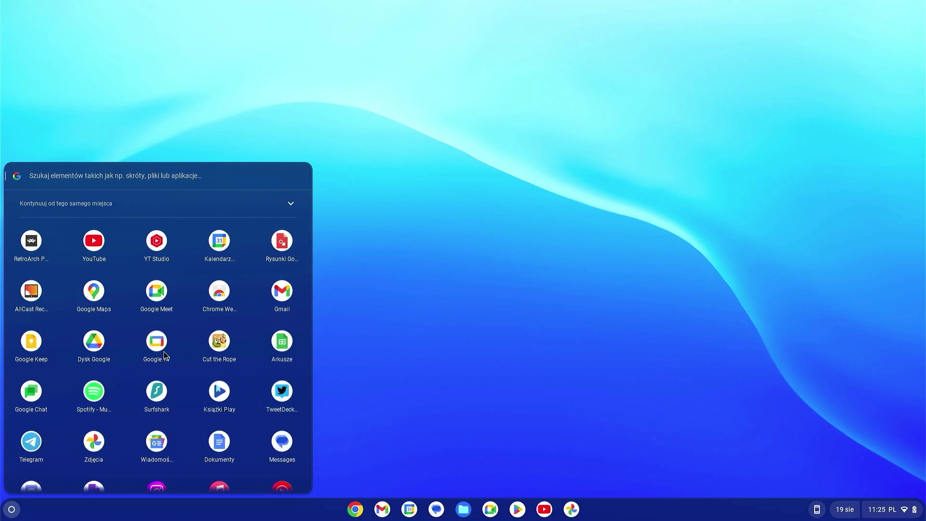
scroll(63, 365, "down", 10)
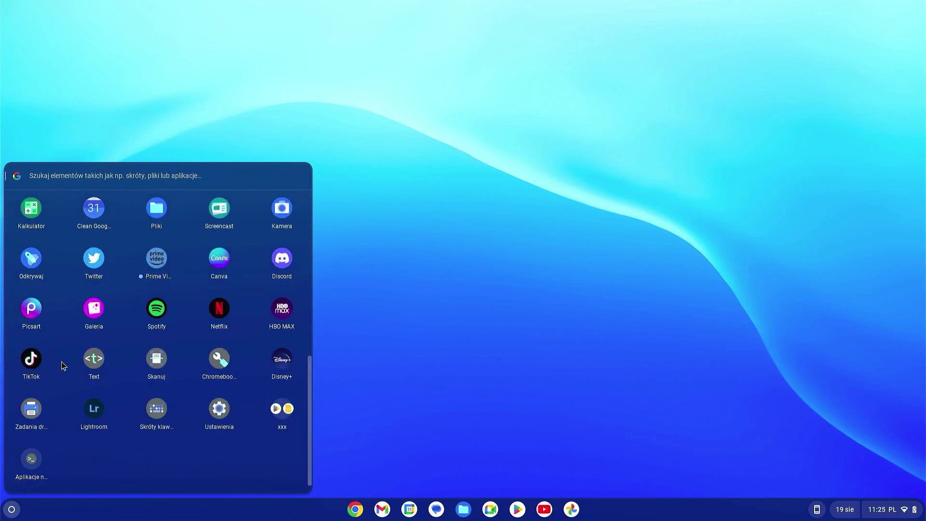
mouse_move(219, 410)
left_mouse_down()
mouse_move(296, 409)
mouse_move(227, 407)
left_mouse_up()
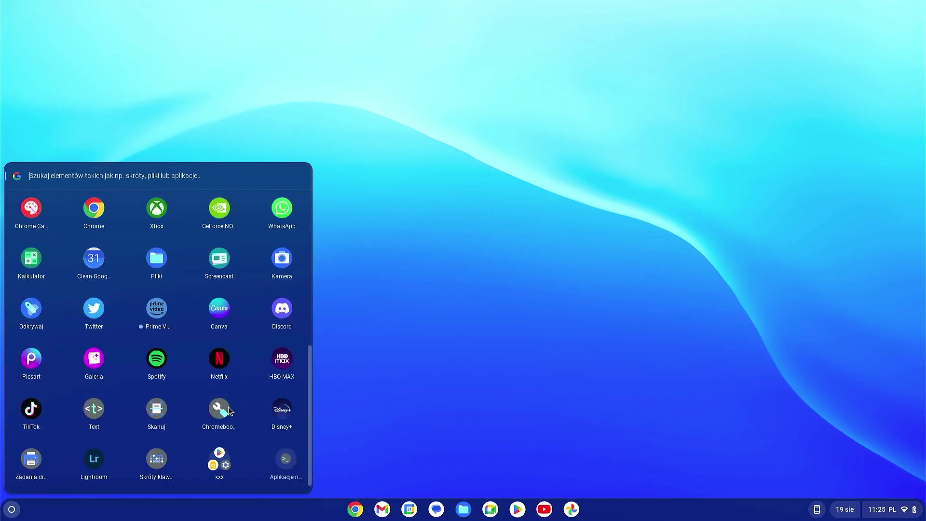
Step: Move Prezentacje, Sklep Play and Ustawienia out of the xxx folder and back into the launcher's app grid
left_click(222, 463)
left_click_drag(249, 377, 252, 309)
left_click(277, 462)
left_click_drag(237, 427, 270, 356)
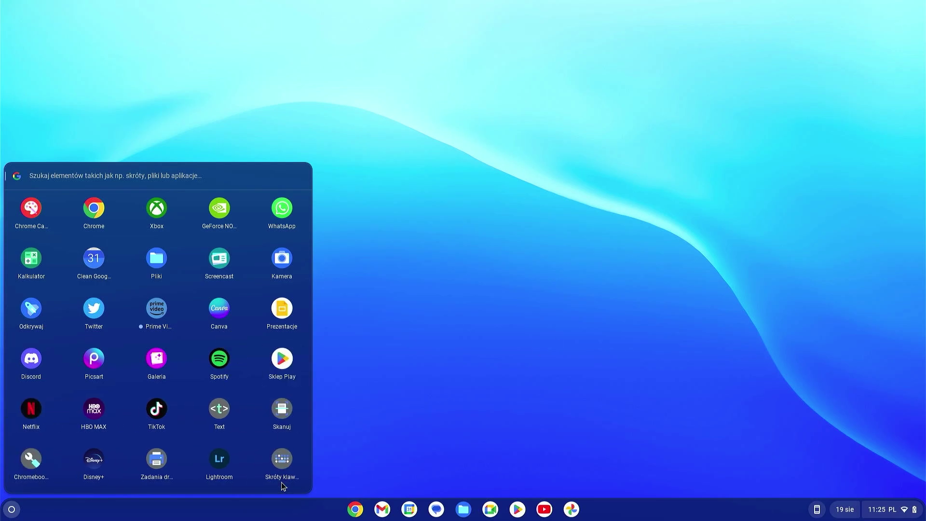
scroll(237, 347, "down", 2)
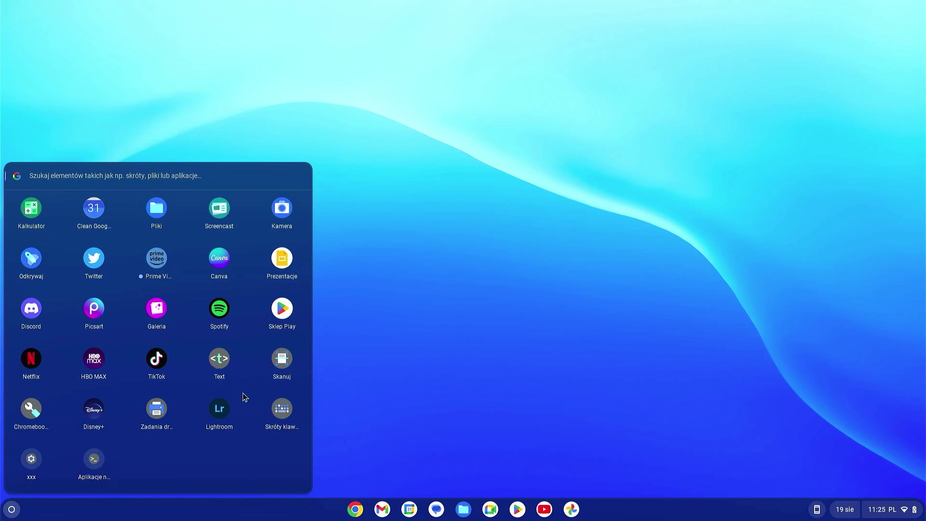
left_click(33, 461)
left_click_drag(36, 428, 178, 455)
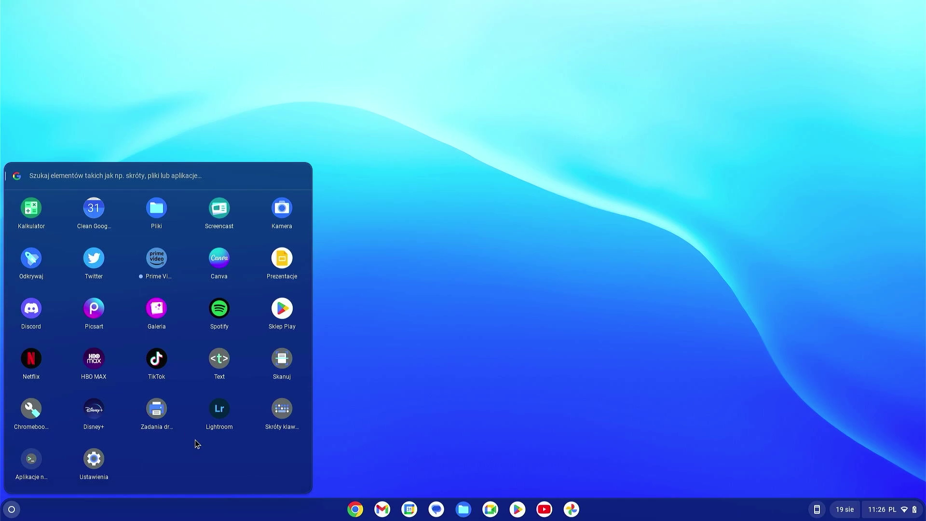
Step: Open the Odkrywaj app and browse the featured apps and games in its Aplikacje i gry section
left_click(39, 266)
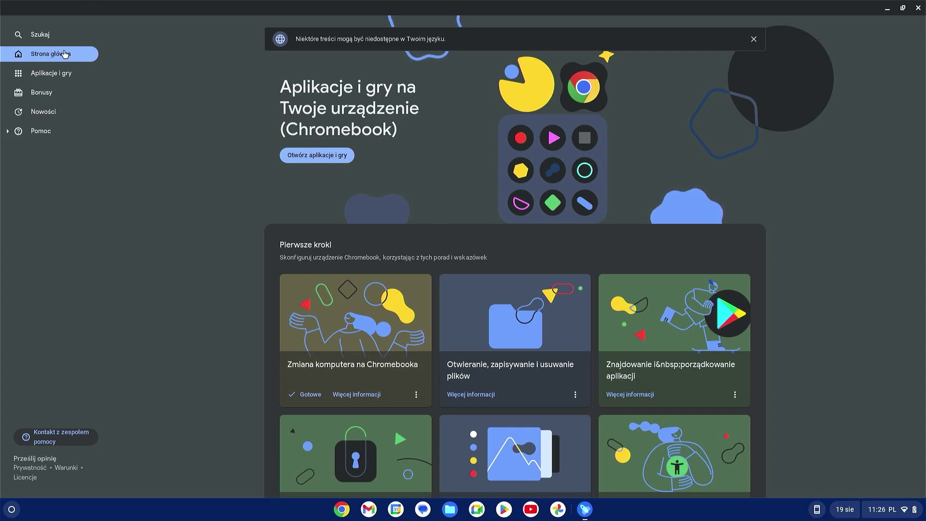
left_click(28, 75)
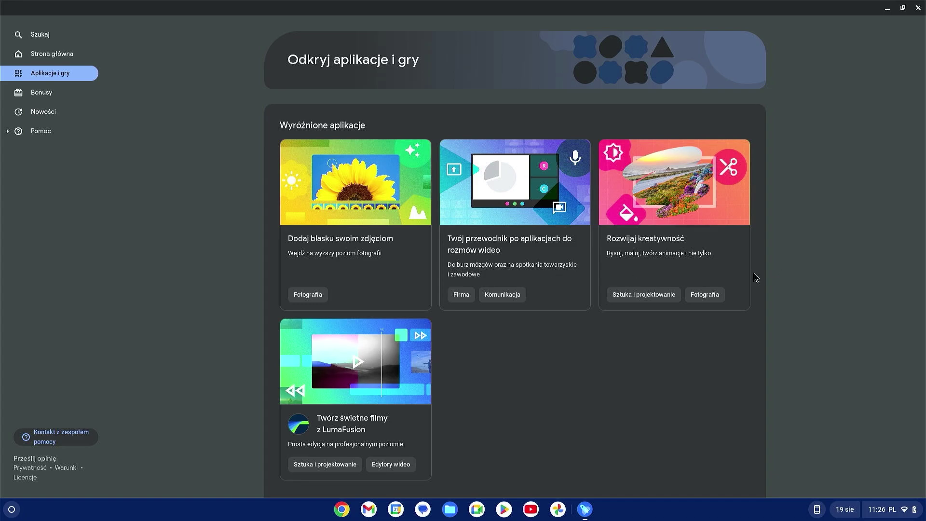
scroll(525, 335, "down", 5)
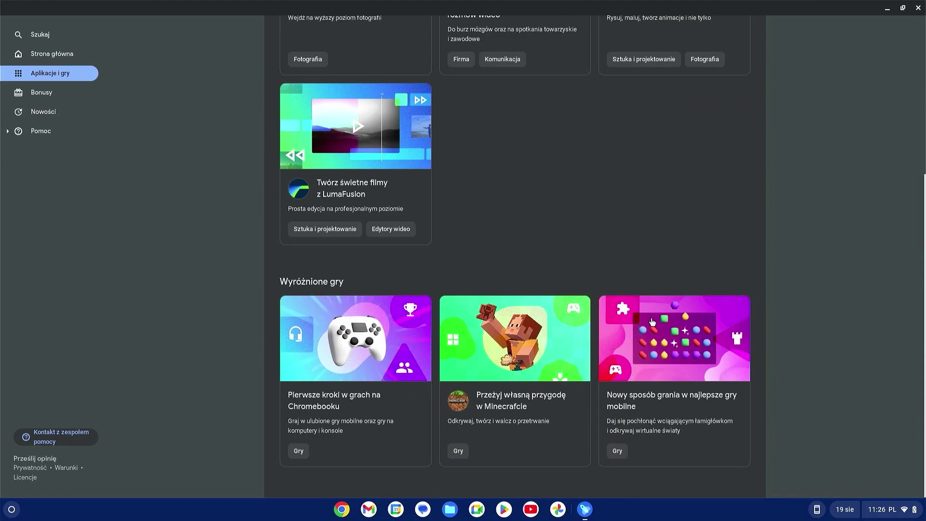
scroll(592, 279, "up", 5)
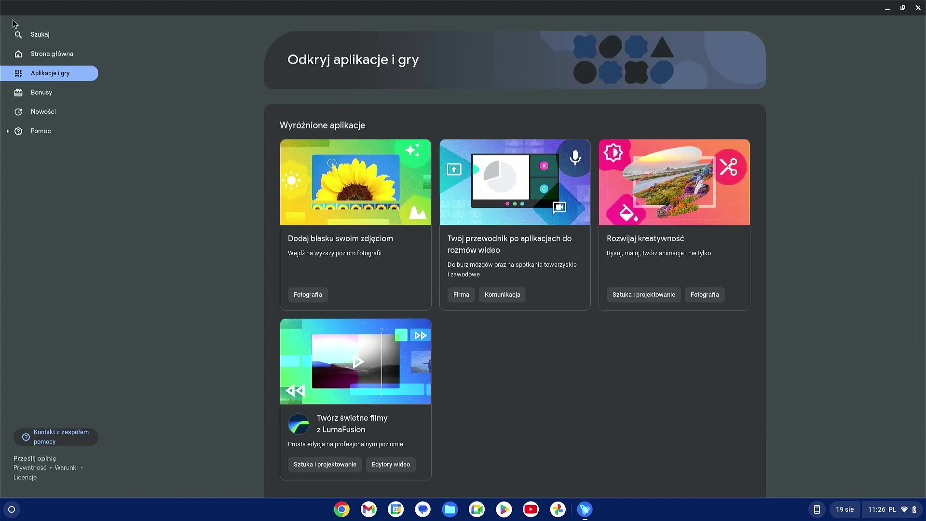
Step: Review the Nowości section of Odkrywaj, including the previous update's features, and close the app
left_click(54, 111)
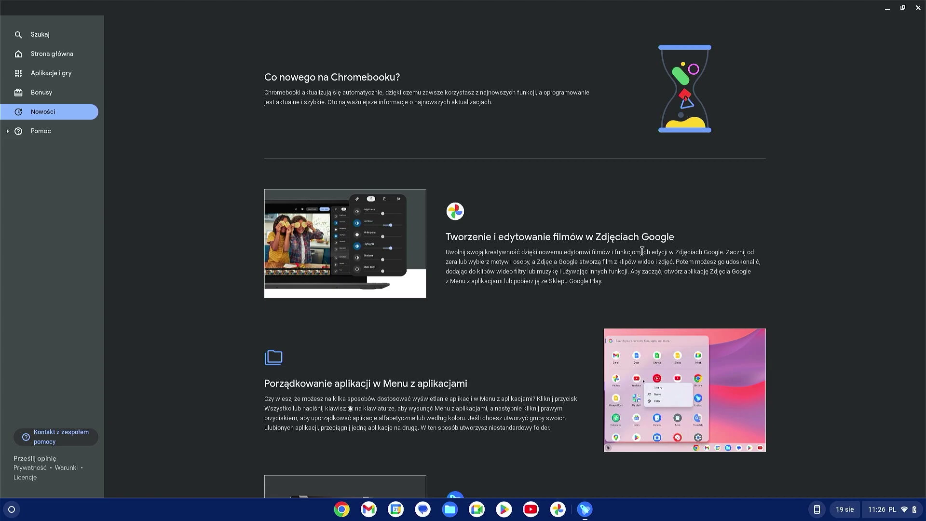
scroll(543, 270, "down", 7)
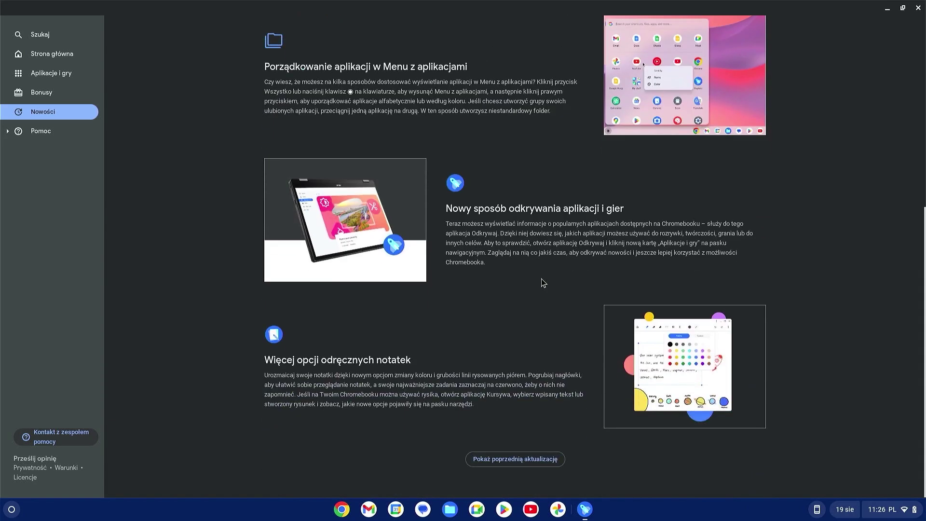
left_click(527, 460)
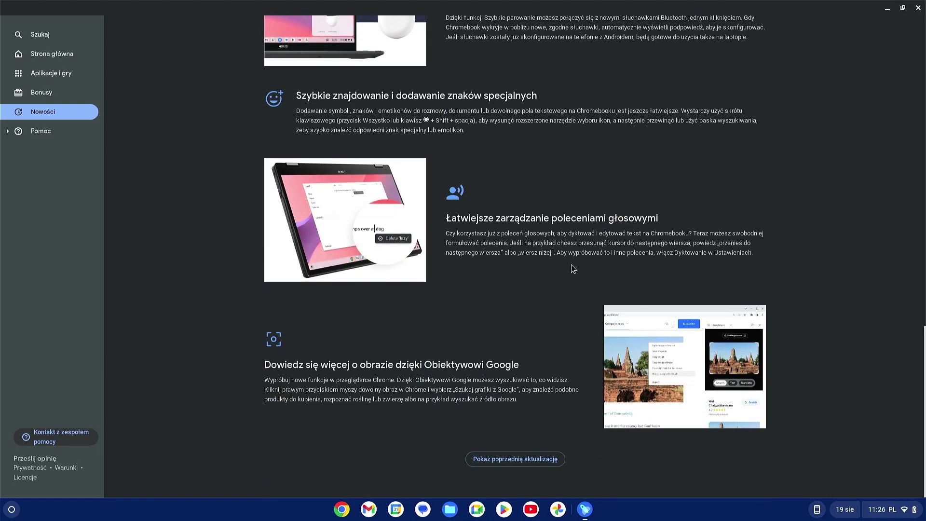
scroll(573, 269, "up", 3)
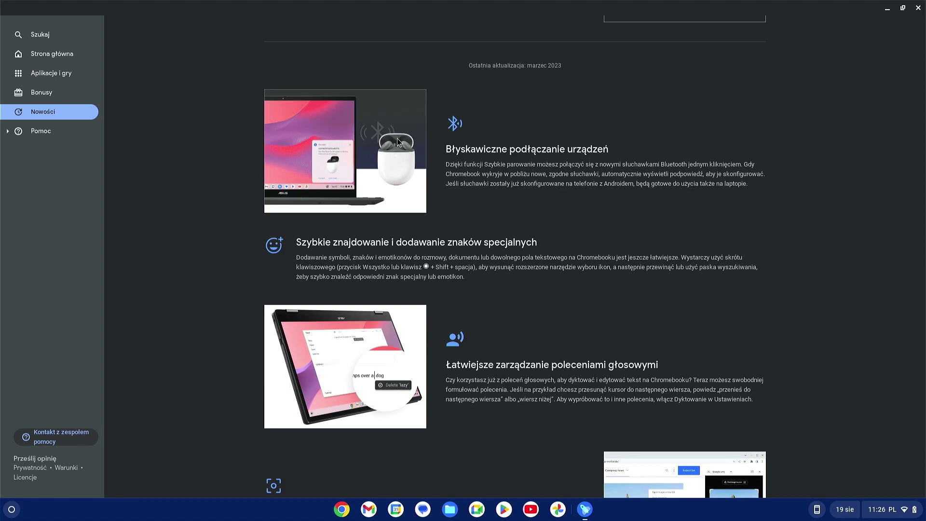
scroll(885, 187, "down", 3)
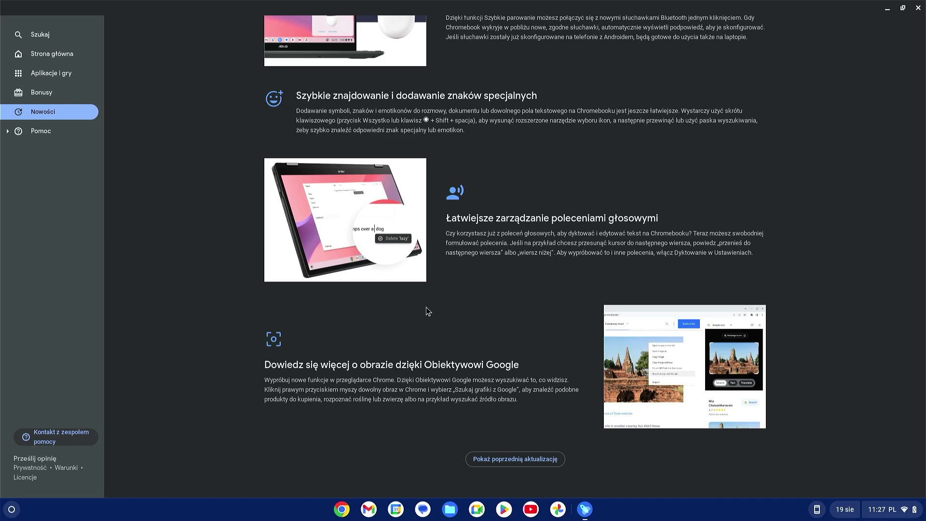
scroll(625, 261, "up", 20)
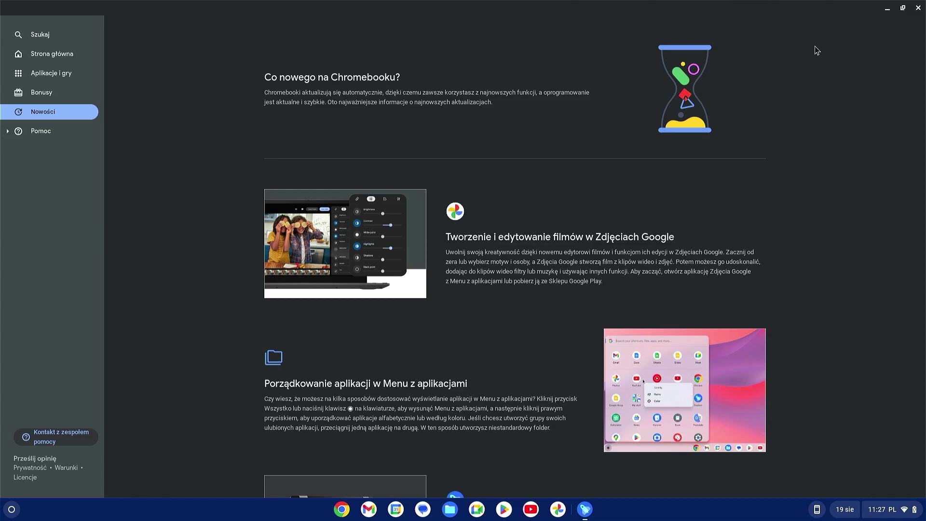
left_click(917, 8)
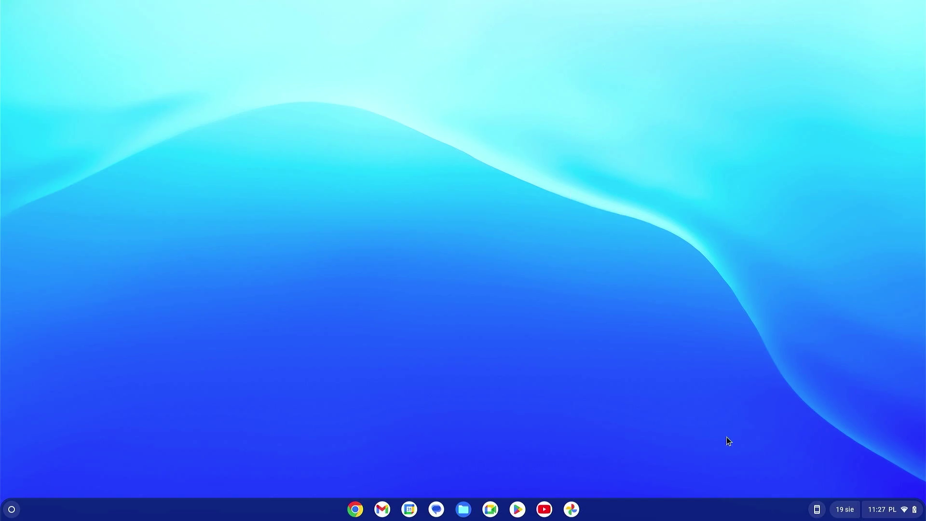
Step: Examine the connected Samsung phone's settings from Phone Hub and the connected devices overview, and close Settings
left_click(816, 509)
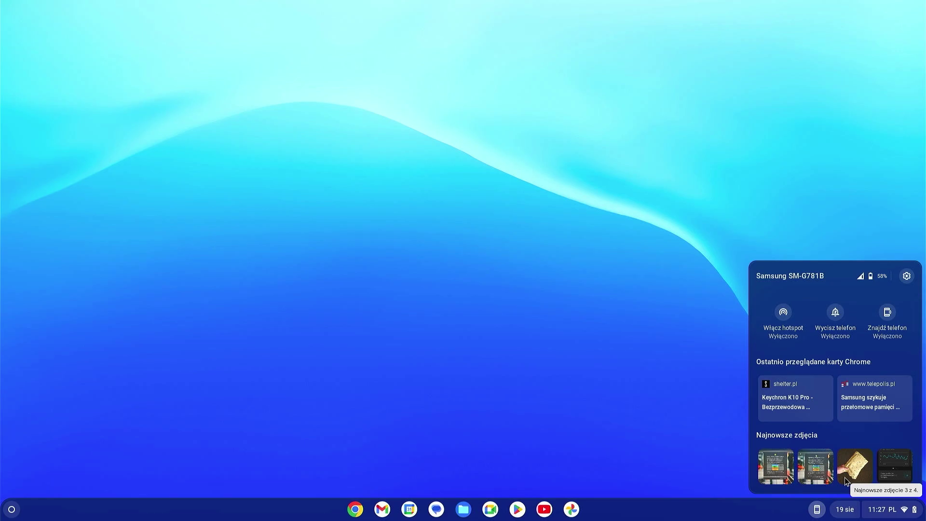
left_click(907, 277)
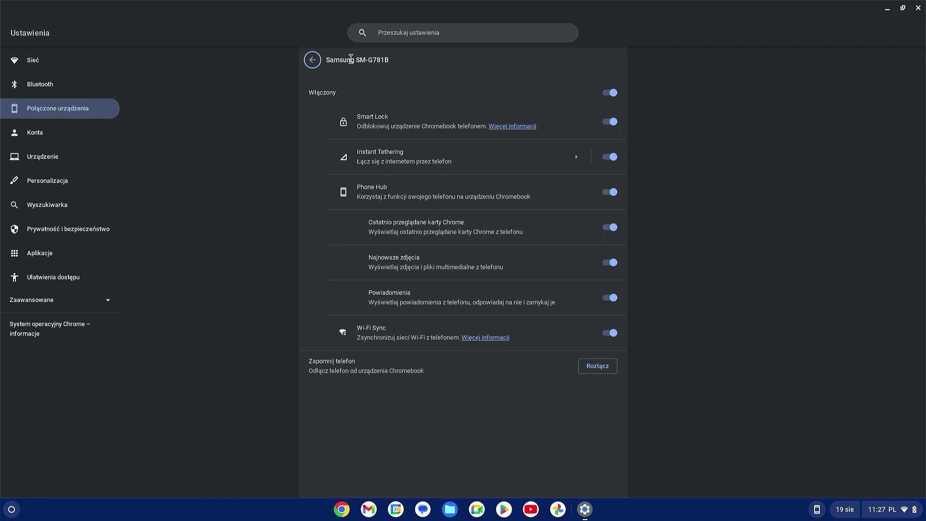
left_click(312, 60)
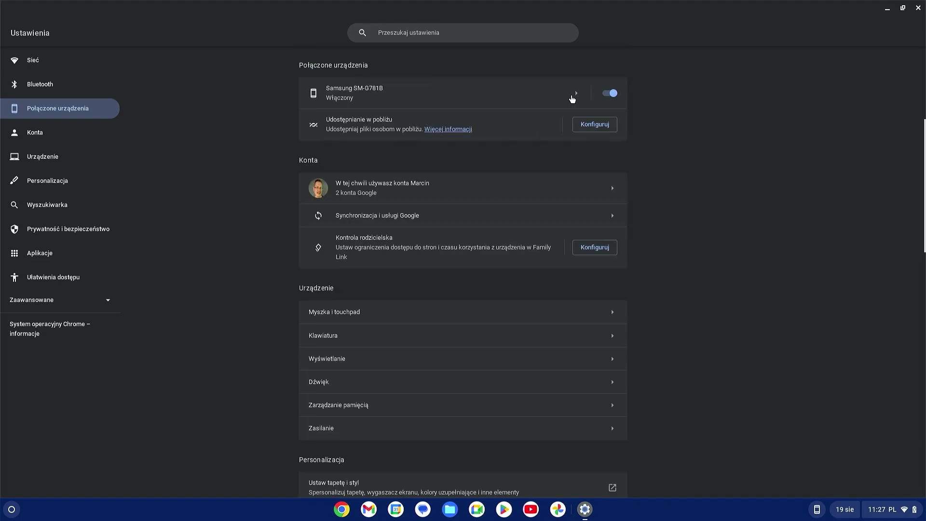
left_click(572, 99)
left_click(312, 60)
left_click(919, 8)
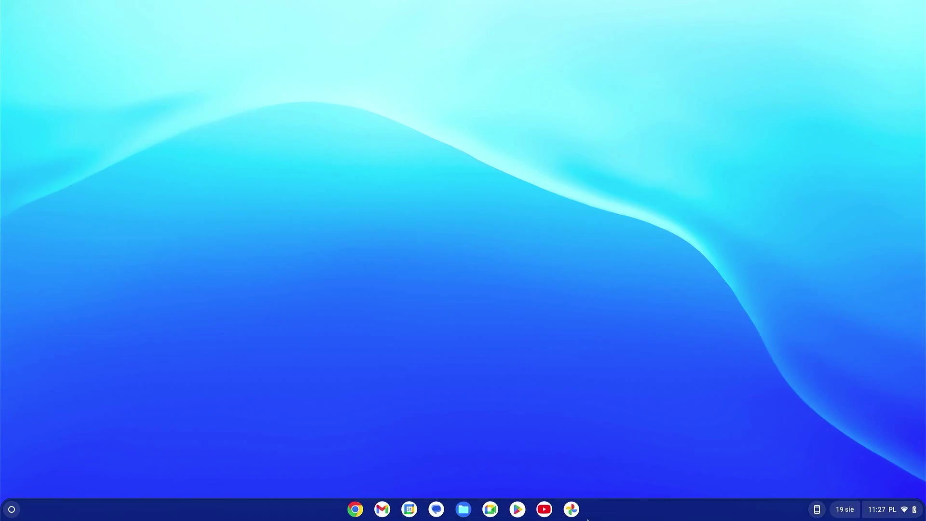
Step: Open the phone's recent telepolis.pl Chrome tab from Phone Hub on the Chromebook, and close the browser window
left_click(816, 509)
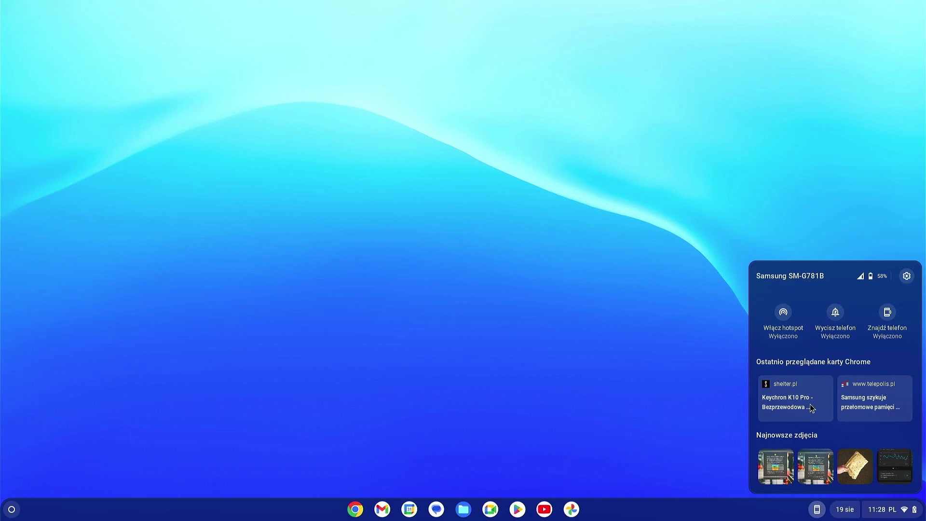
left_click(868, 394)
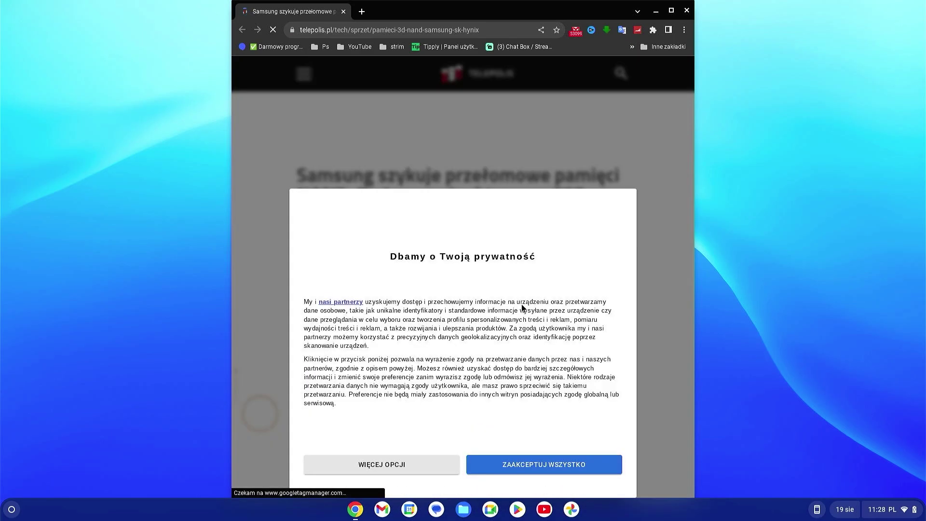
left_click(686, 10)
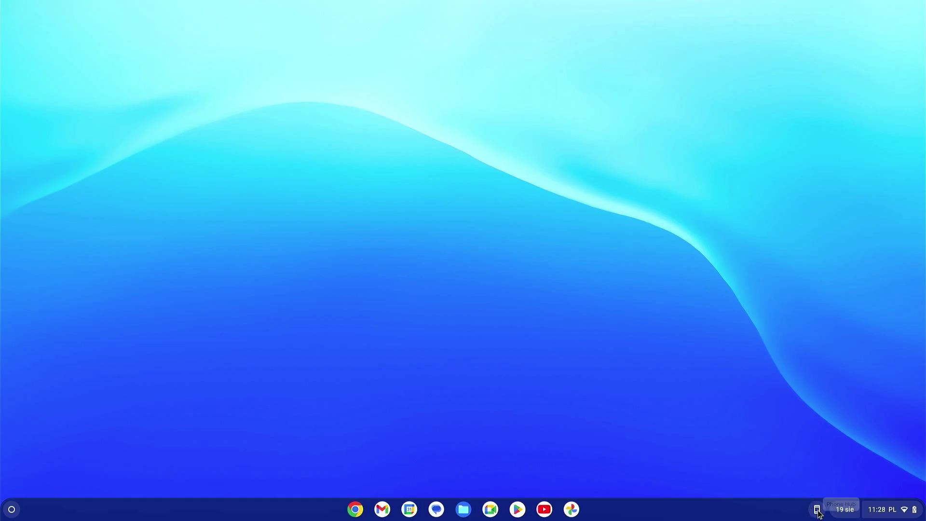
Step: Open the Messages app and unpair it from the phone, confirming with Rozparuj
left_click(436, 509)
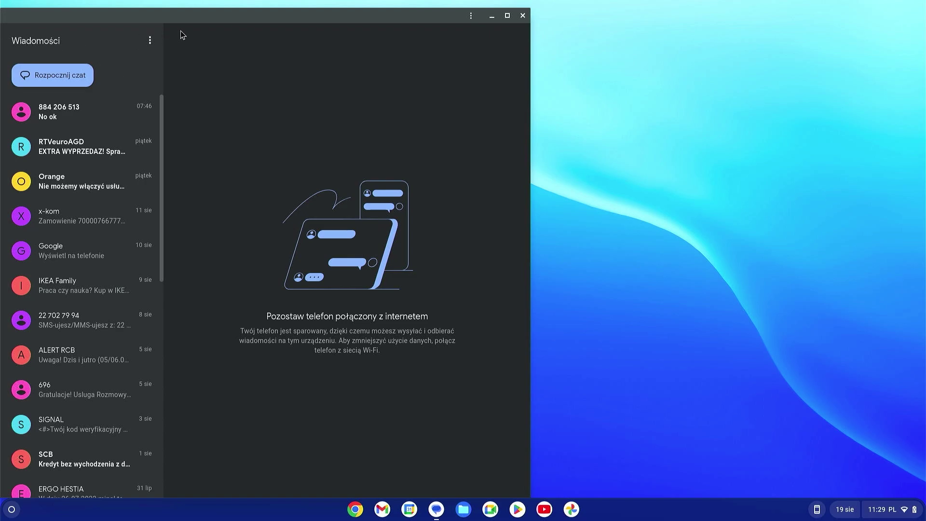
left_click(150, 40)
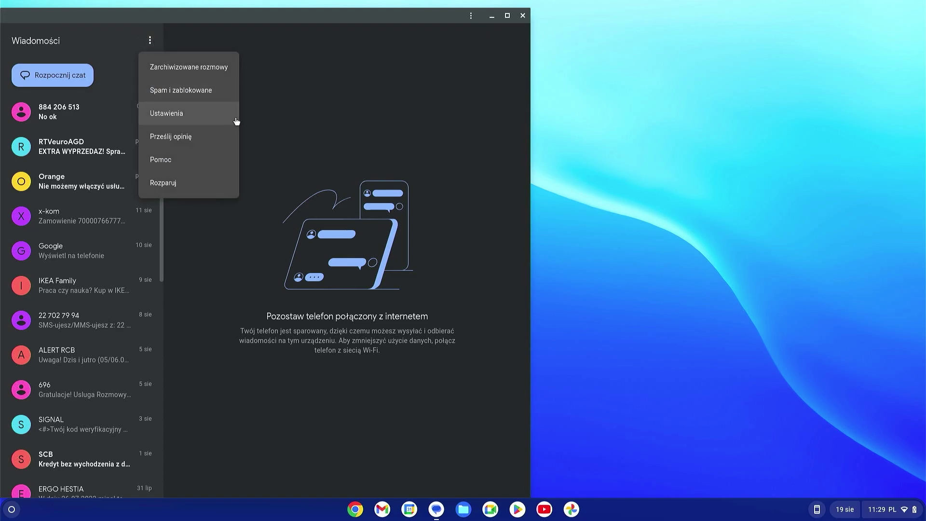
left_click(207, 185)
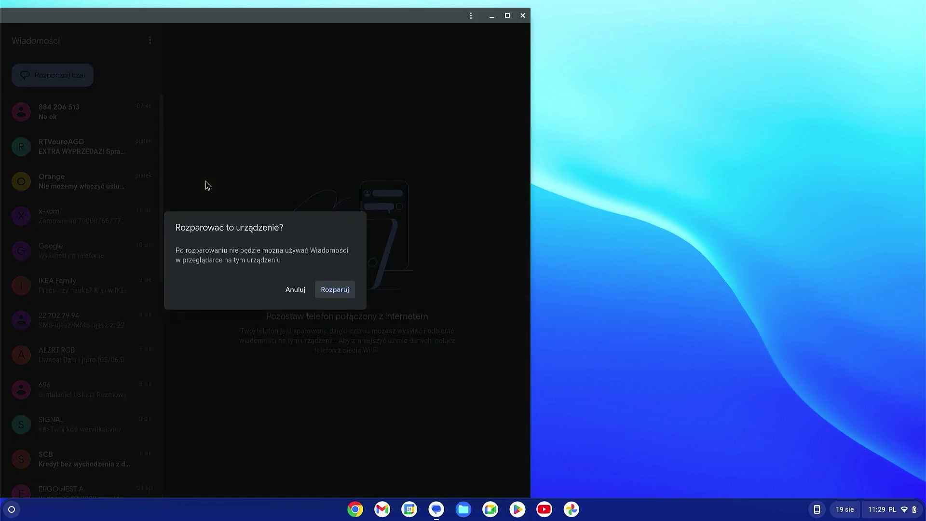
left_click(336, 291)
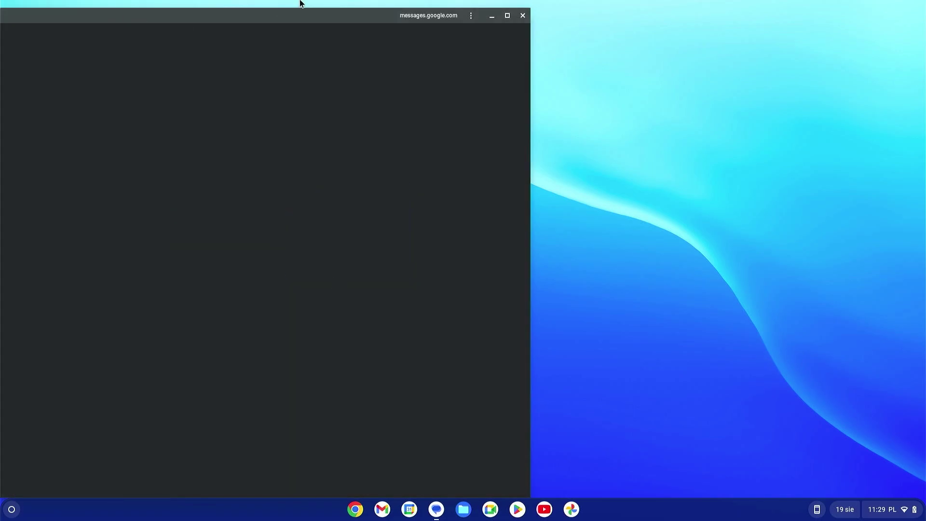
Step: Maximize the Messages window, pair the phone again using the displayed QR code, and close the app
left_click(506, 16)
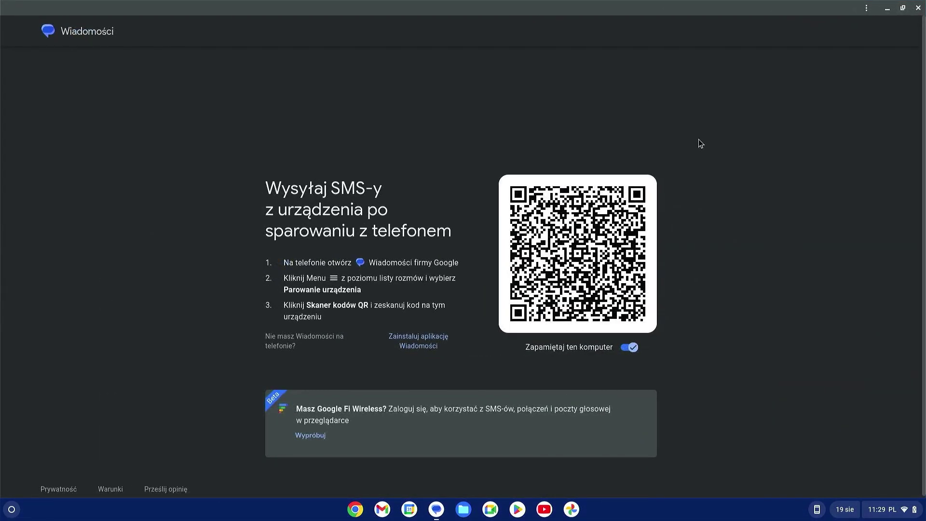
left_click(433, 342)
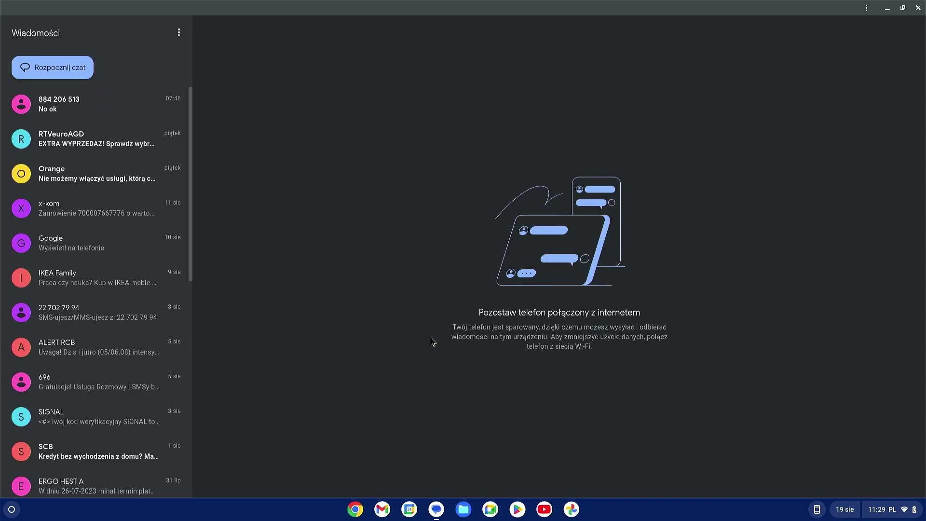
left_click(918, 8)
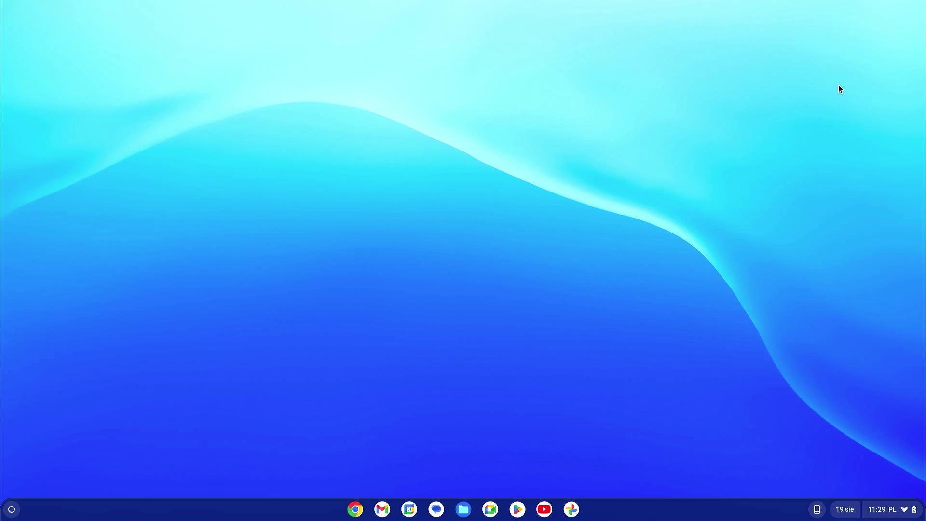
Step: Open the Play Store and browse its Aplikacje section, including Produktywność, Wszystko o sporcie, Top listy and Aplikacje edukacyjne
left_click(525, 510)
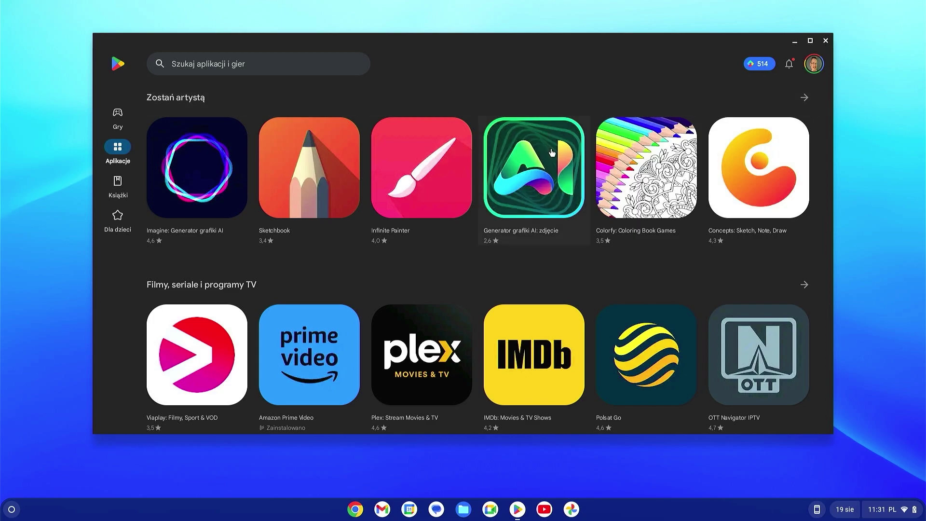
scroll(552, 152, "down", 6)
scroll(552, 152, "down", 4)
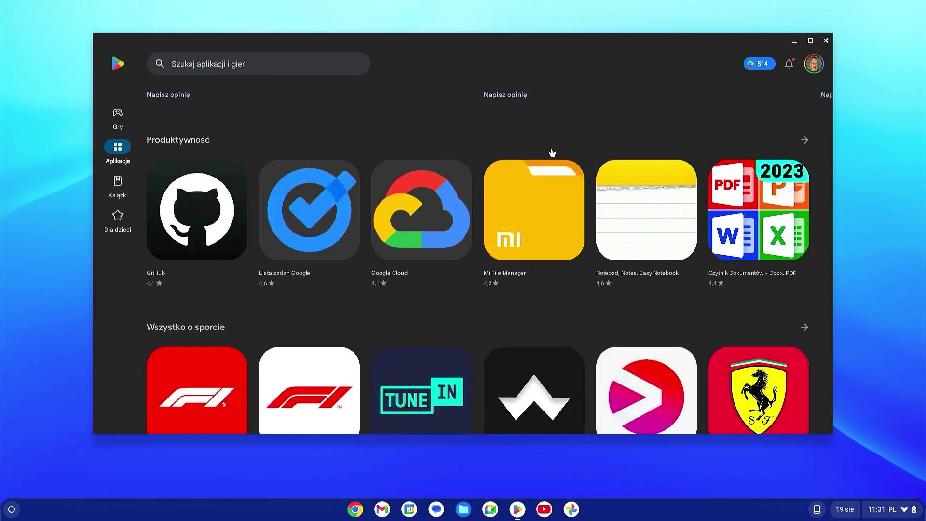
scroll(552, 152, "down", 3)
scroll(552, 152, "down", 4)
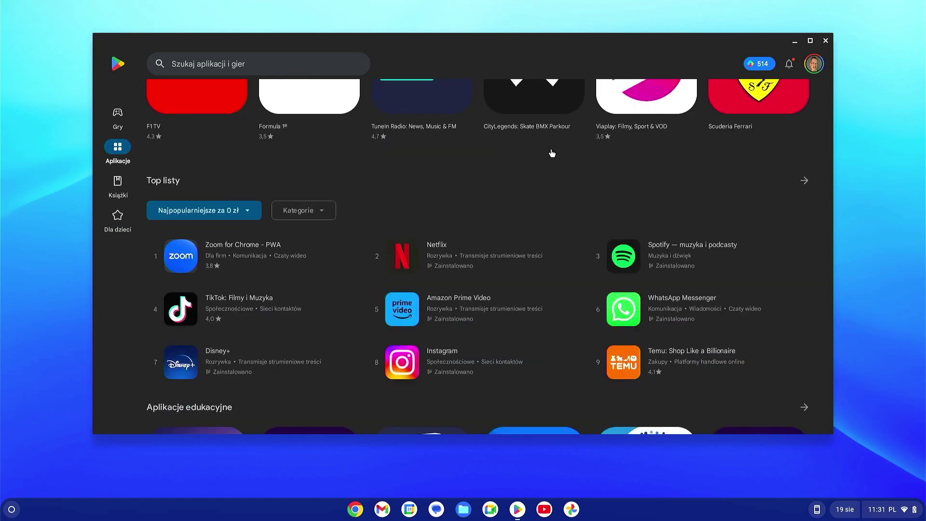
scroll(552, 153, "down", 1)
scroll(552, 153, "down", 3)
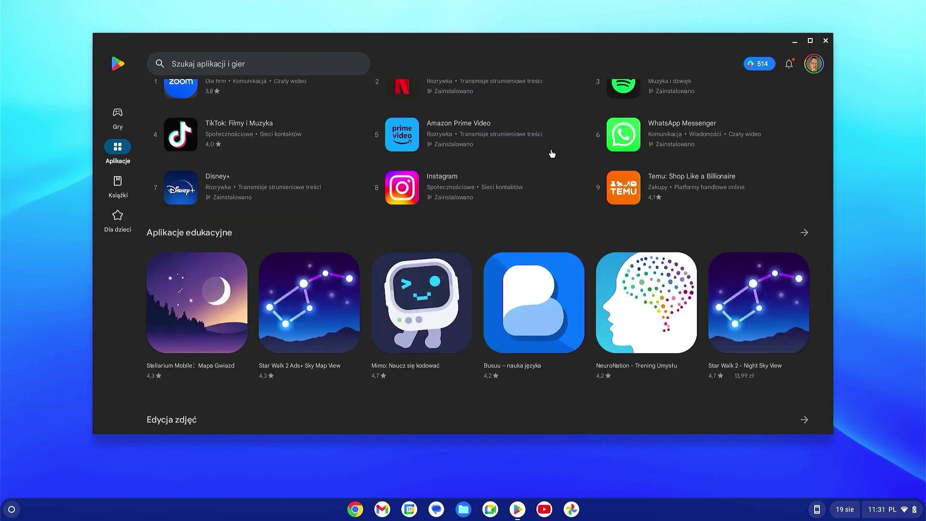
scroll(552, 154, "up", 5)
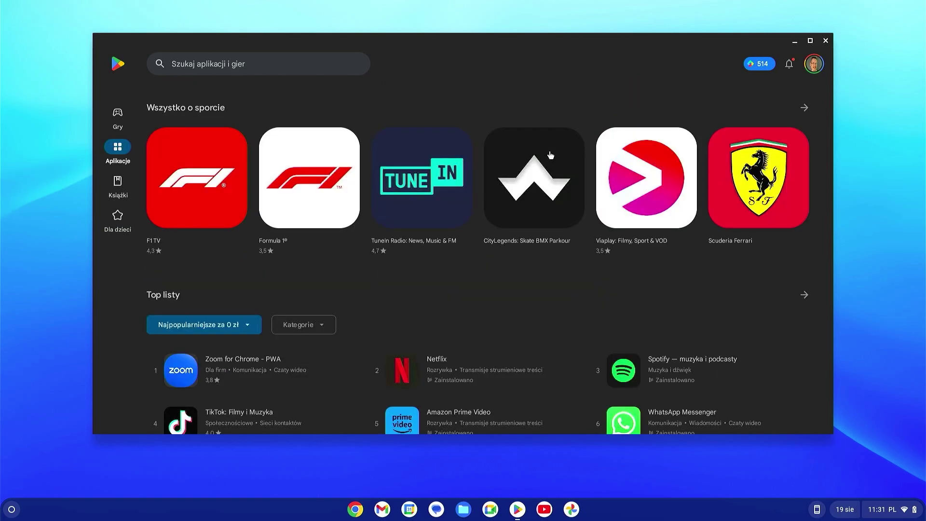
scroll(550, 155, "down", 1)
scroll(550, 155, "down", 2)
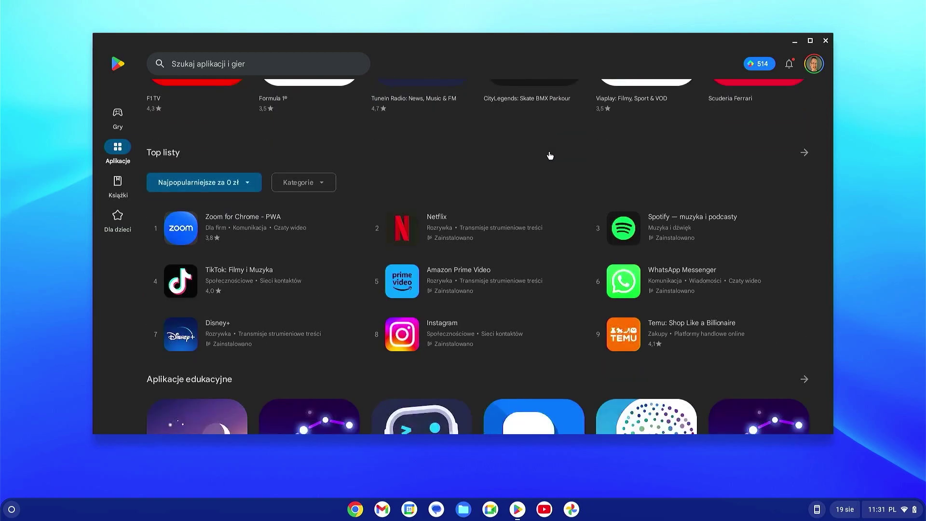
scroll(550, 155, "down", 10)
scroll(550, 154, "up", 5)
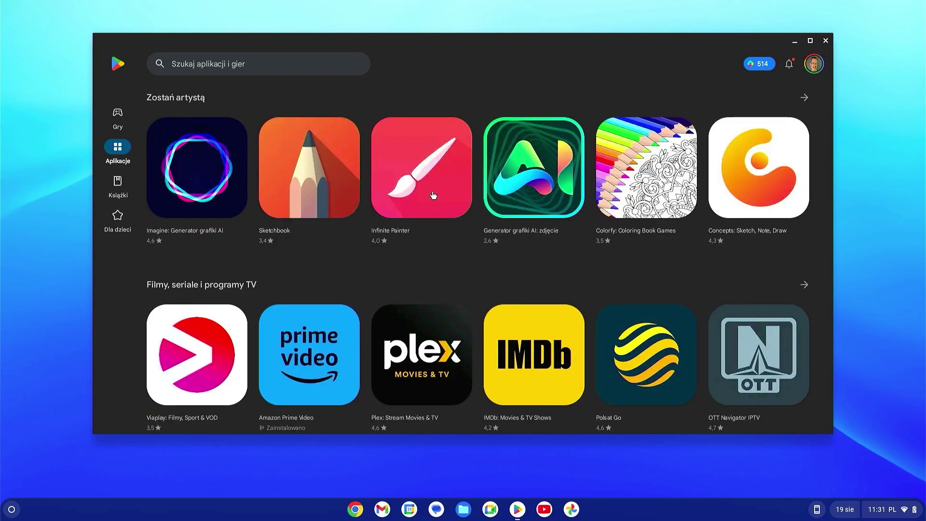
Step: View the Amazon Prime Video page in the Play Store and close the store window
left_click(316, 397)
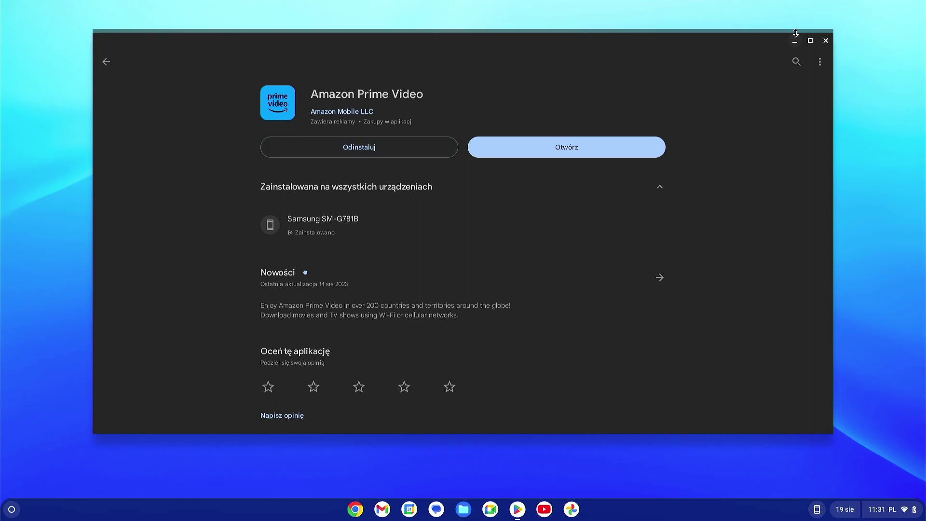
left_click(826, 41)
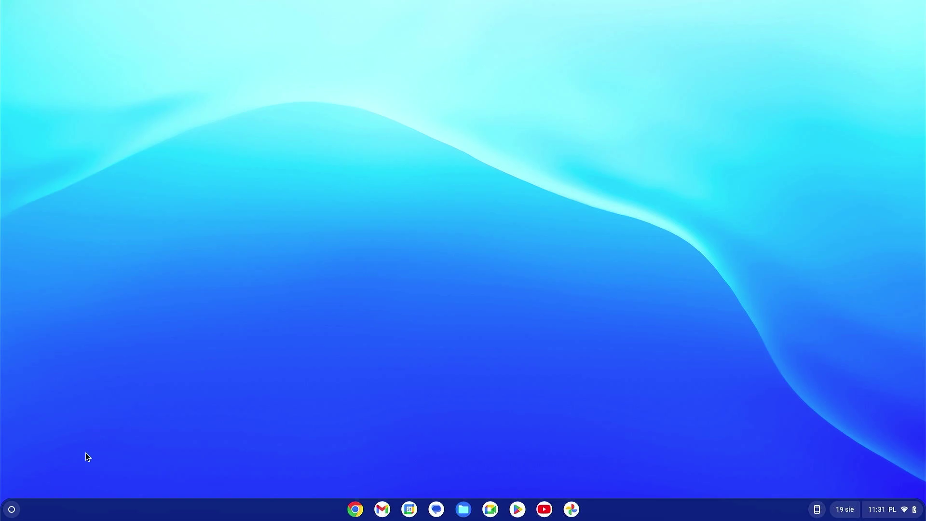
Step: Launch Lightroom from the installed apps, view its on-device gallery, and close it
left_click(12, 509)
scroll(170, 339, "down", 5)
scroll(169, 340, "down", 2)
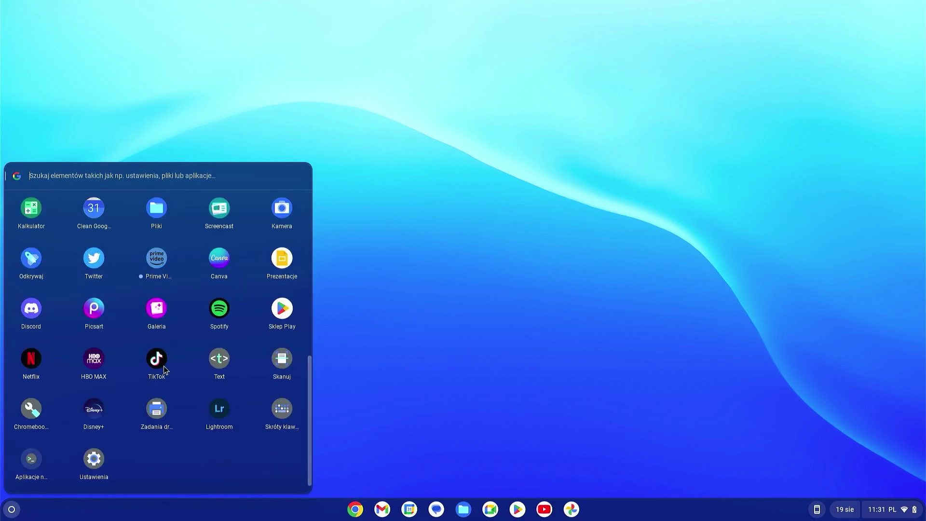
left_click(232, 409)
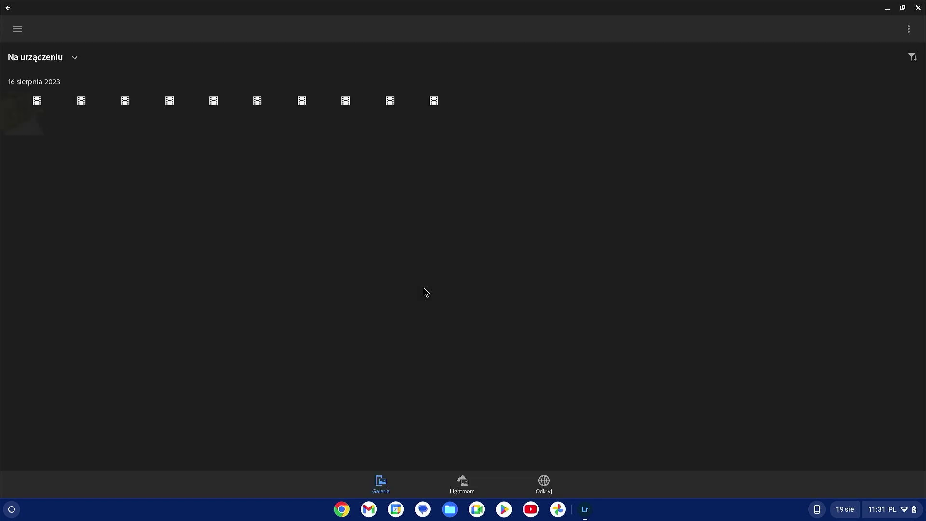
left_click(918, 8)
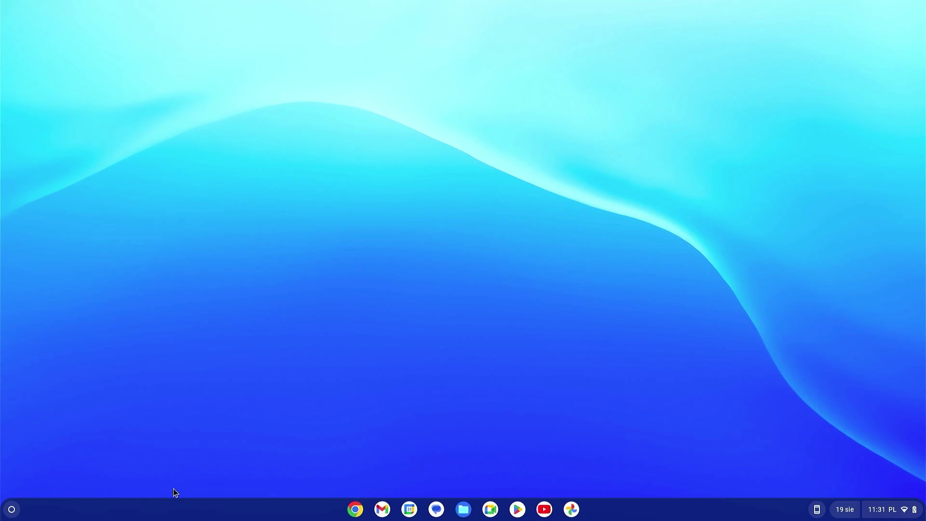
Step: Look through the installed apps in the launcher, open YT Studio, and close its window
left_click(12, 509)
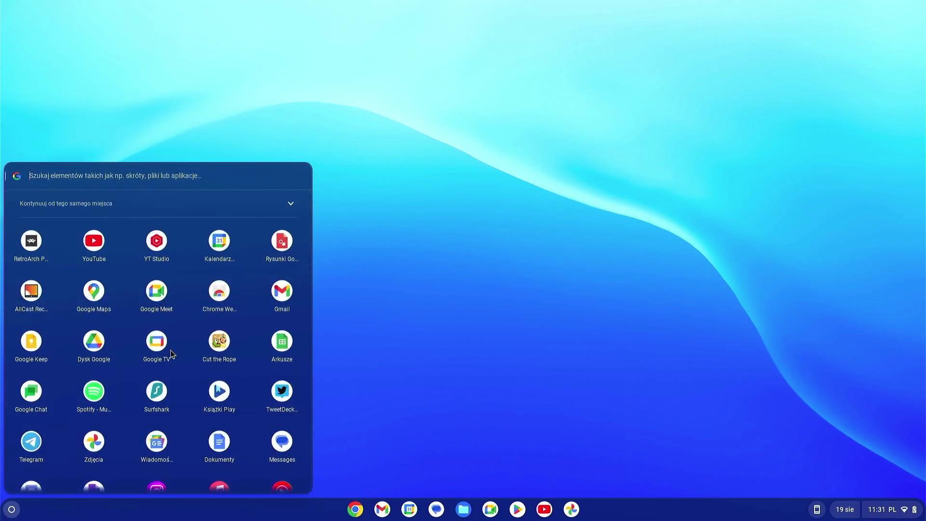
scroll(171, 355, "down", 5)
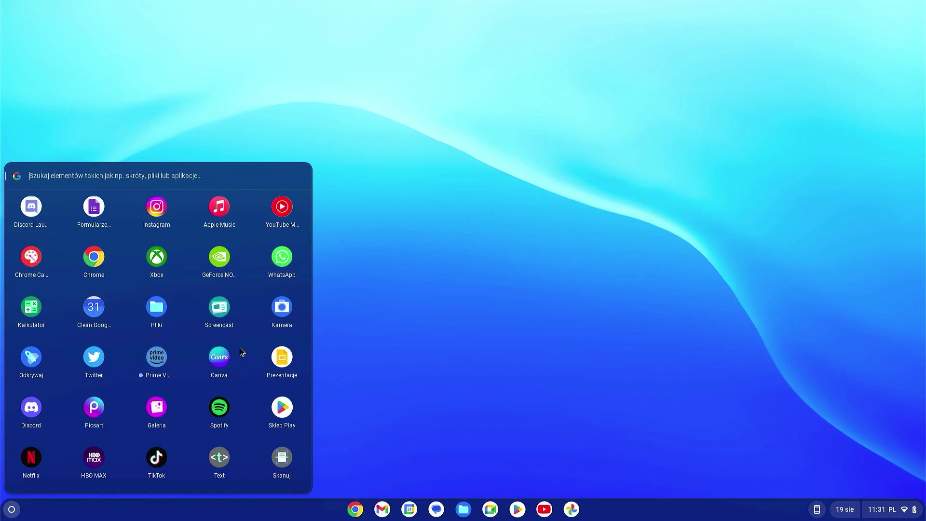
scroll(239, 352, "up", 1)
scroll(228, 269, "up", 5)
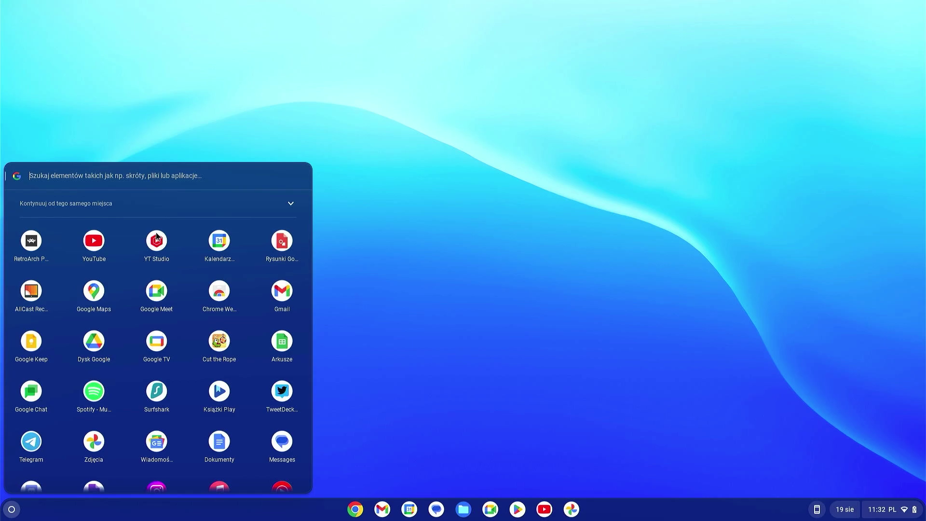
left_click(156, 240)
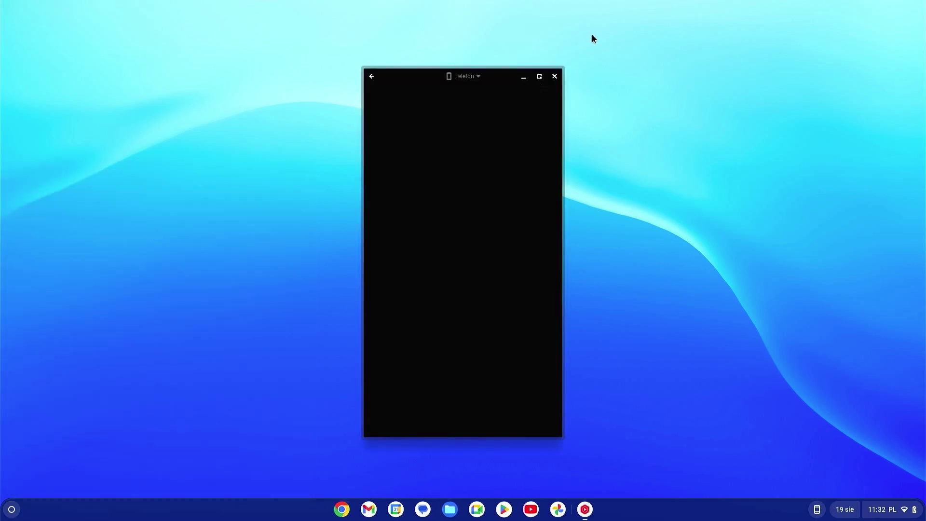
left_click(555, 76)
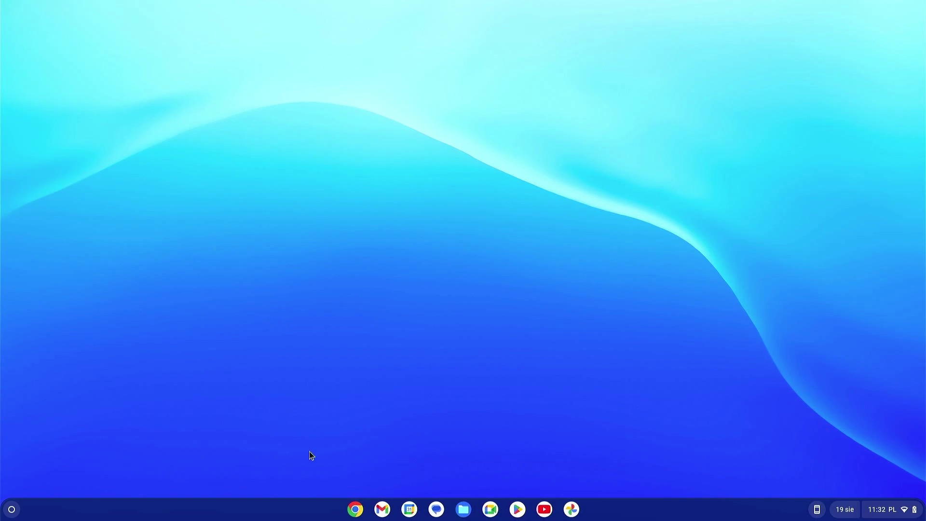
Step: Reopen YT Studio to examine its Telefon window mode, and close the app again
left_click(12, 509)
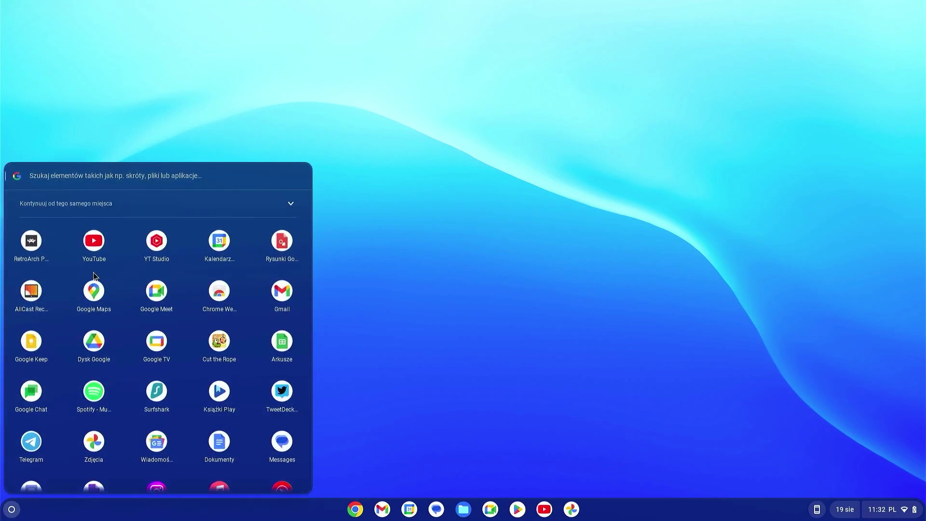
left_click(163, 240)
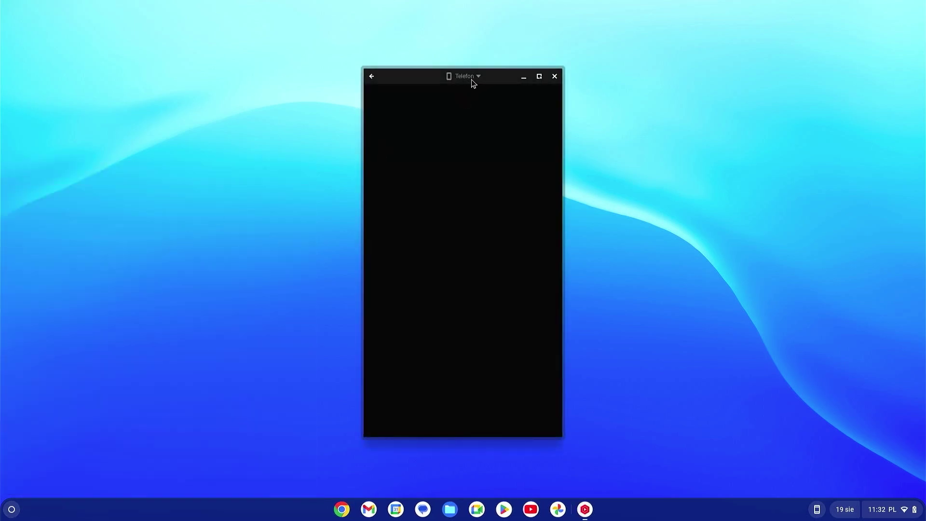
left_click(556, 76)
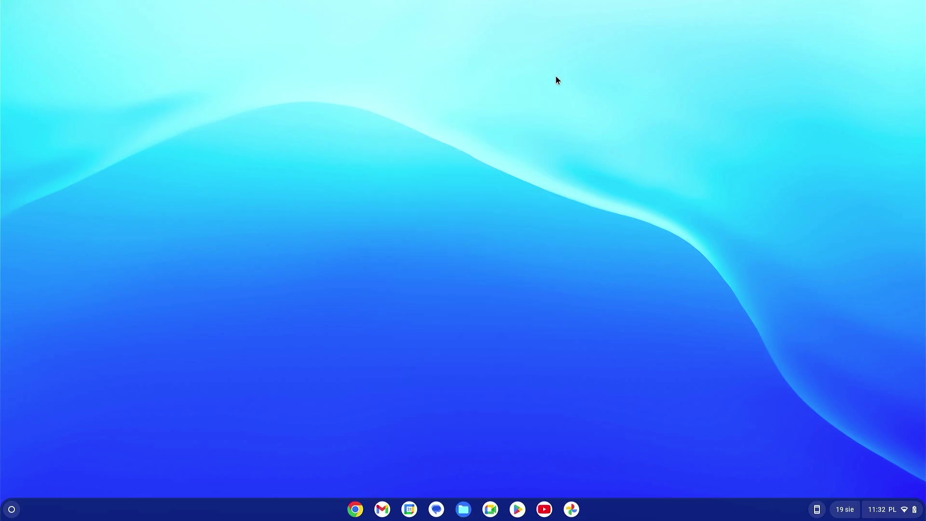
Step: Launch Picsart in the Telefon window mode and browse its Inspiracje feed
left_click(11, 510)
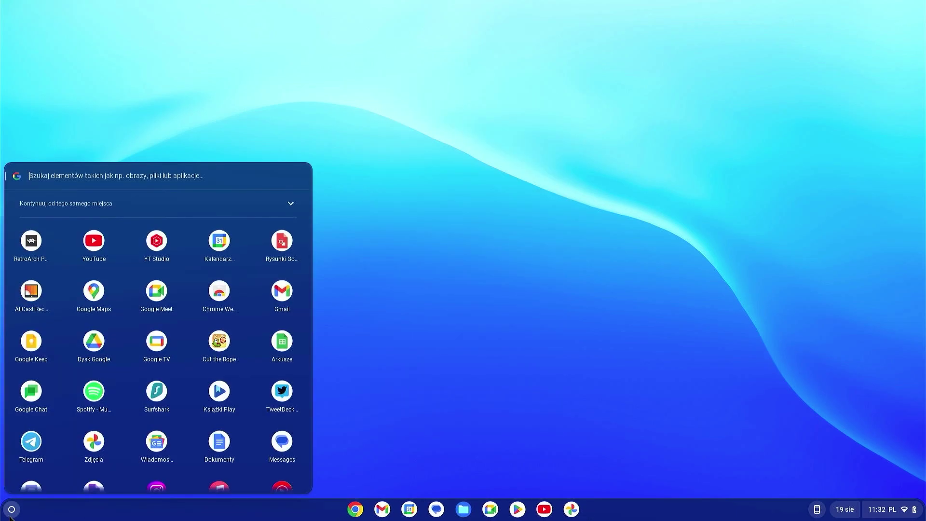
scroll(203, 347, "down", 5)
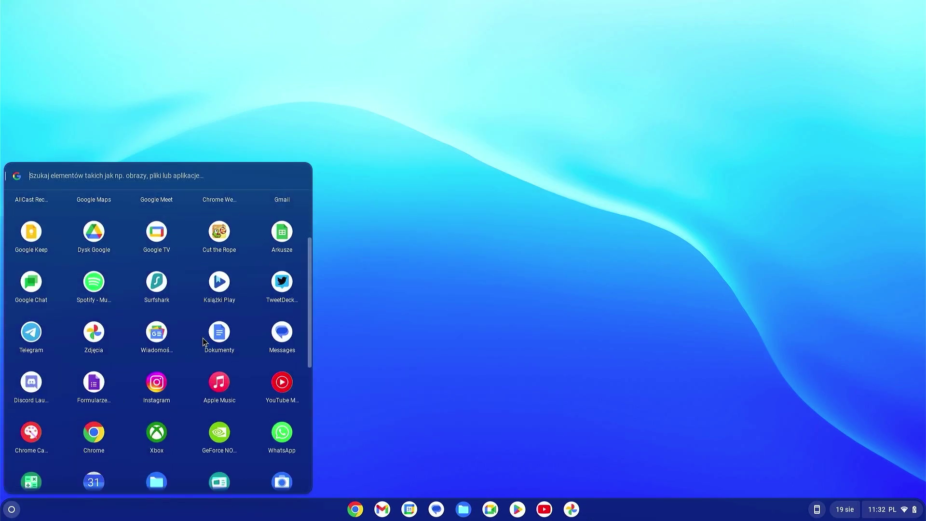
scroll(202, 337, "down", 2)
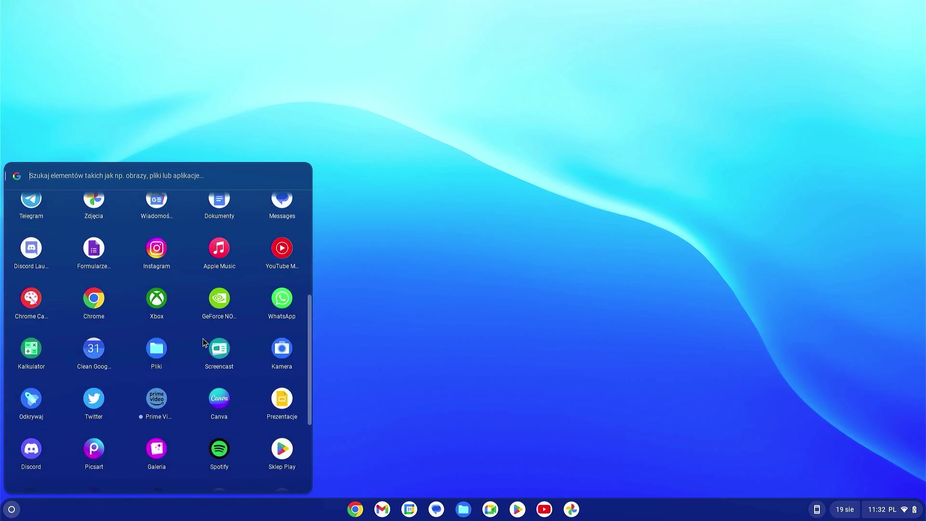
left_click(96, 450)
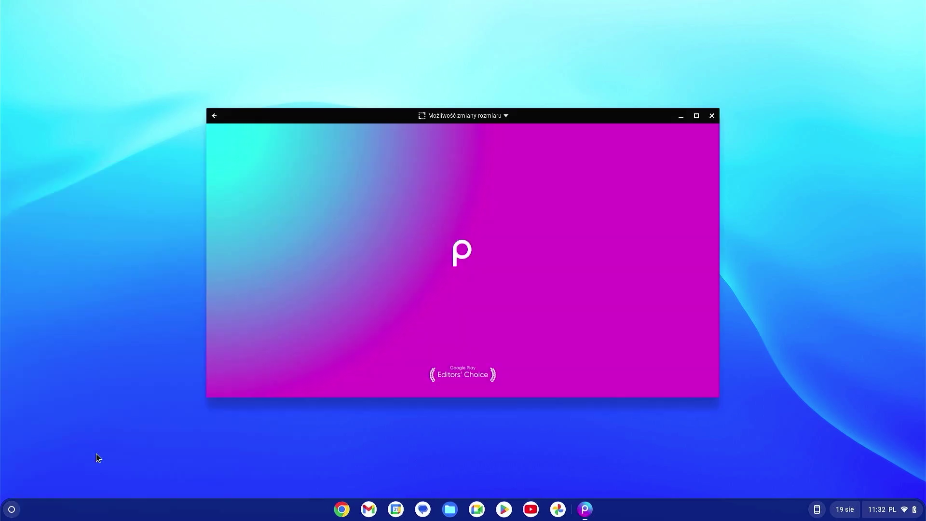
left_click(507, 117)
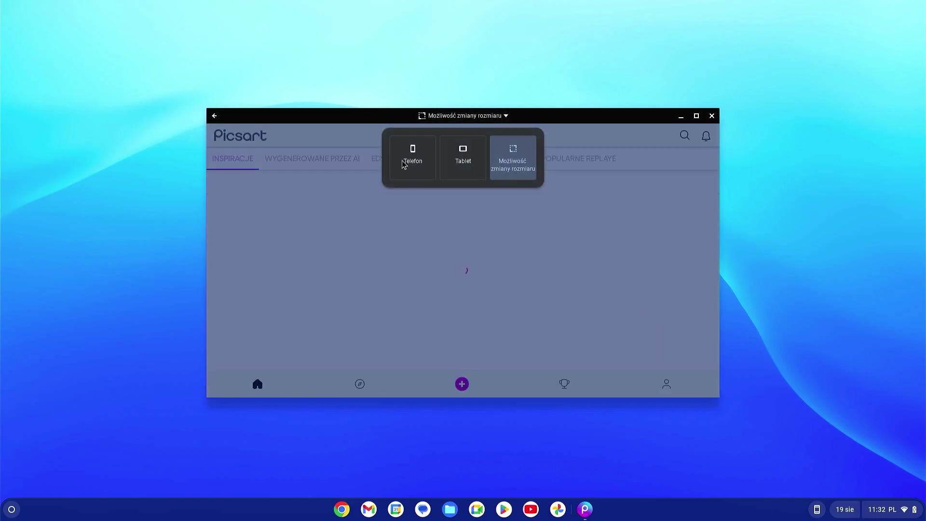
left_click(427, 161)
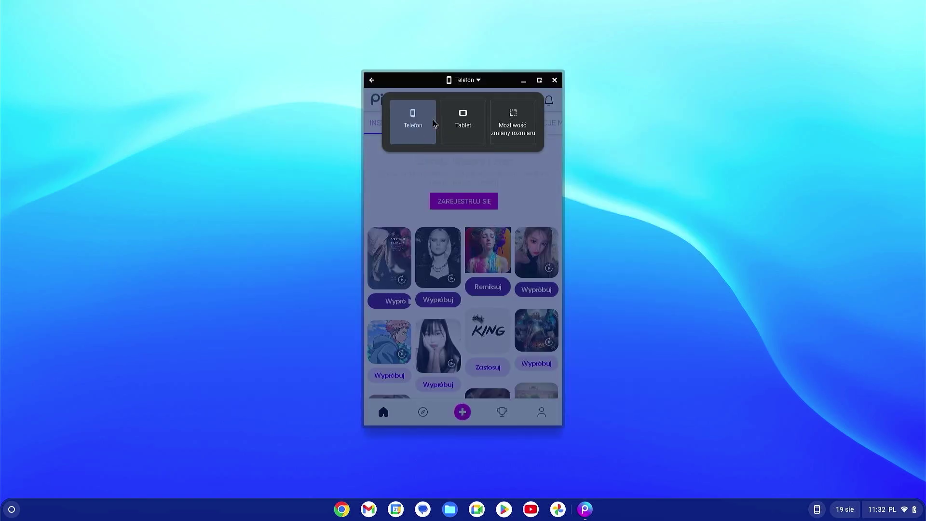
left_click(580, 199)
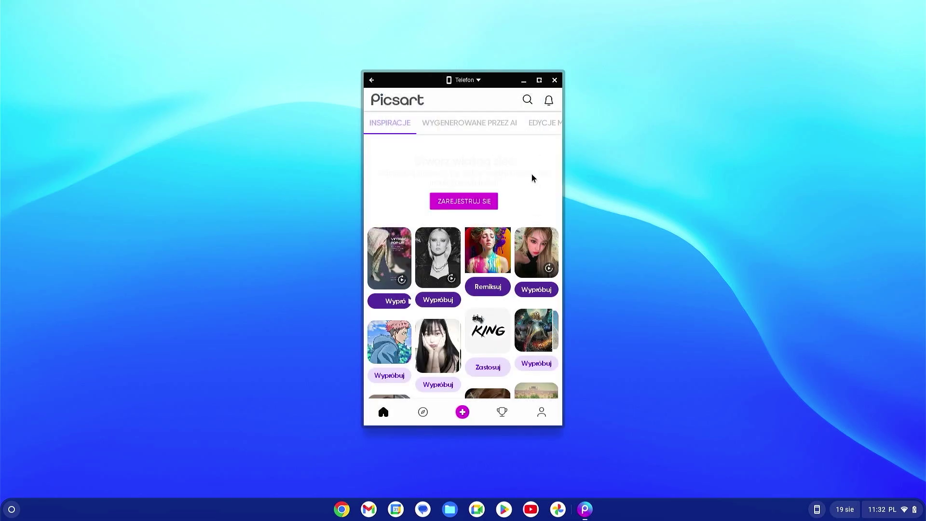
scroll(460, 305, "down", 10)
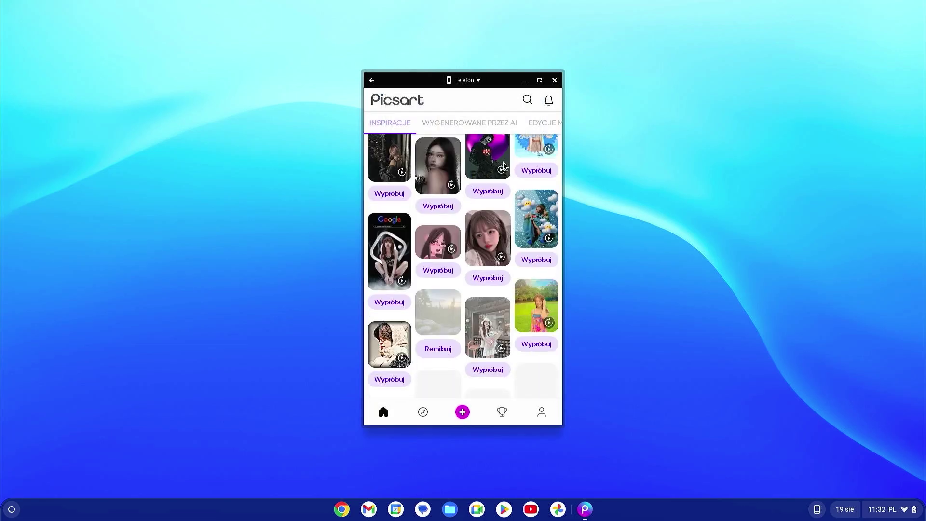
Step: Switch the Picsart window to Tablet mode and try the Możliwość zmiany rozmiaru option
left_click(477, 80)
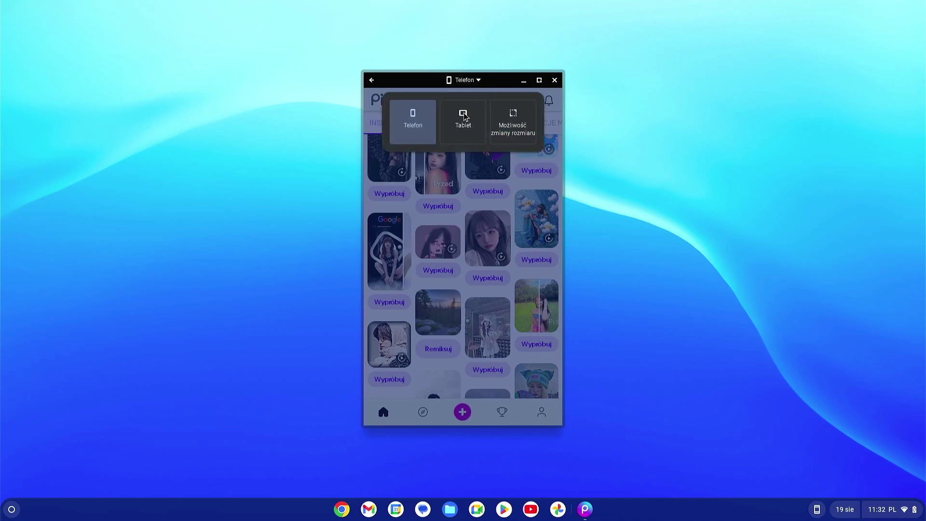
left_click(470, 116)
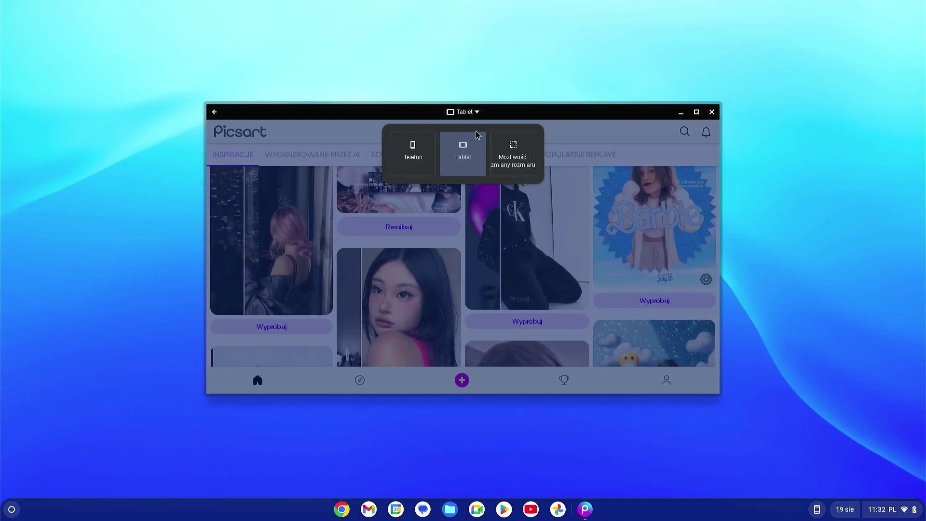
left_click(587, 160)
left_click(464, 111)
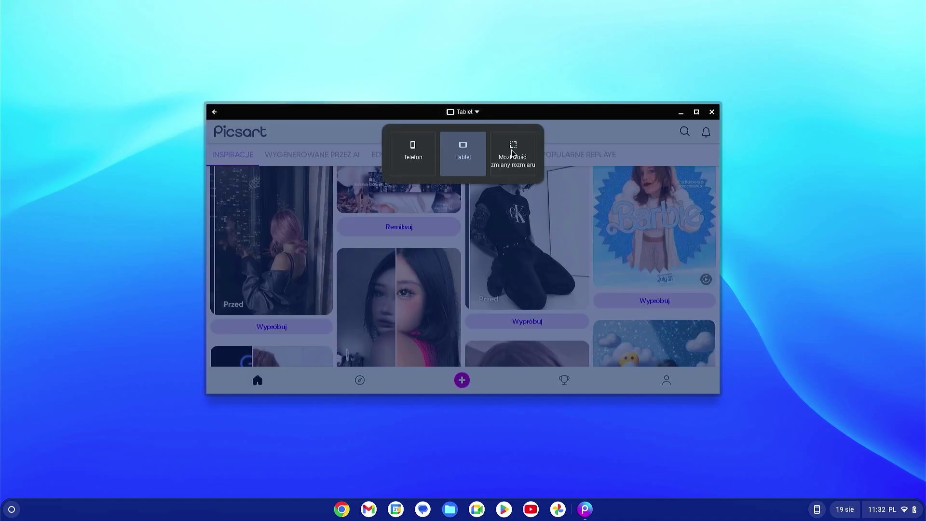
left_click(517, 168)
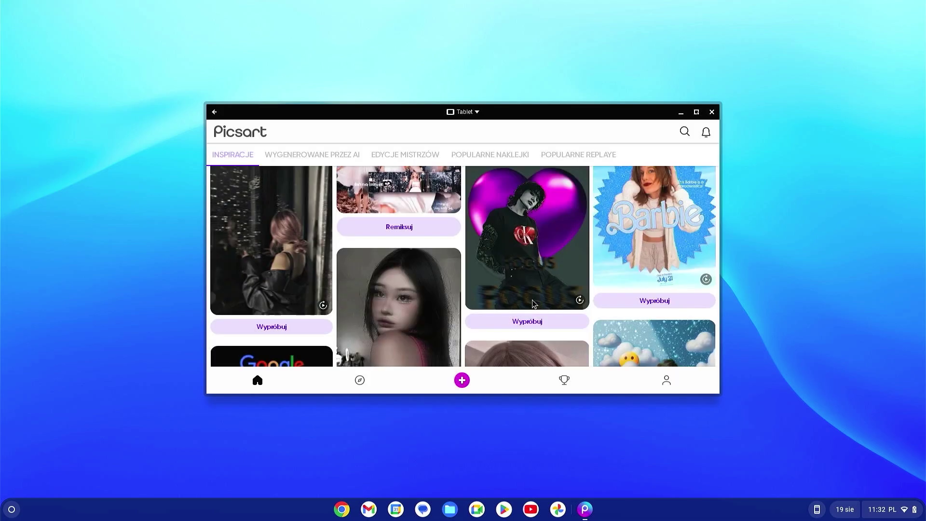
left_click(534, 298)
Step: Maximize the Picsart window and snap it to the wider left part of the Częściowe layout
left_click(697, 114)
left_click(697, 114)
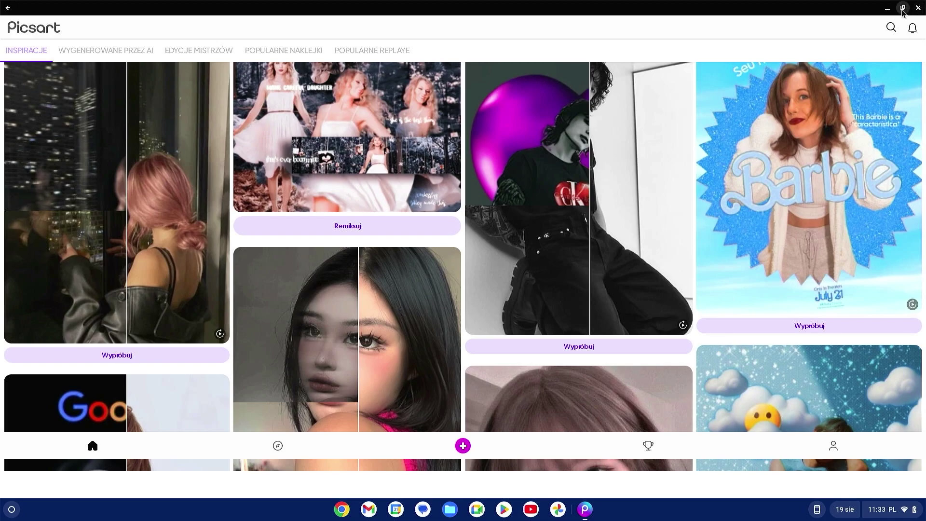
mouse_move(903, 7)
left_click(879, 47)
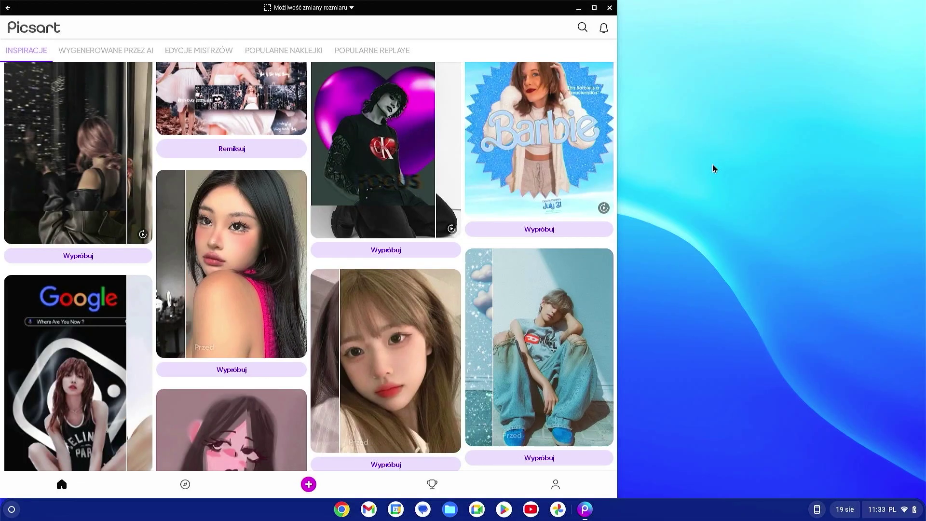
Step: Open Chrome, maximize its window, and snap it to the narrow right part of the Częściowe layout
left_click(341, 508)
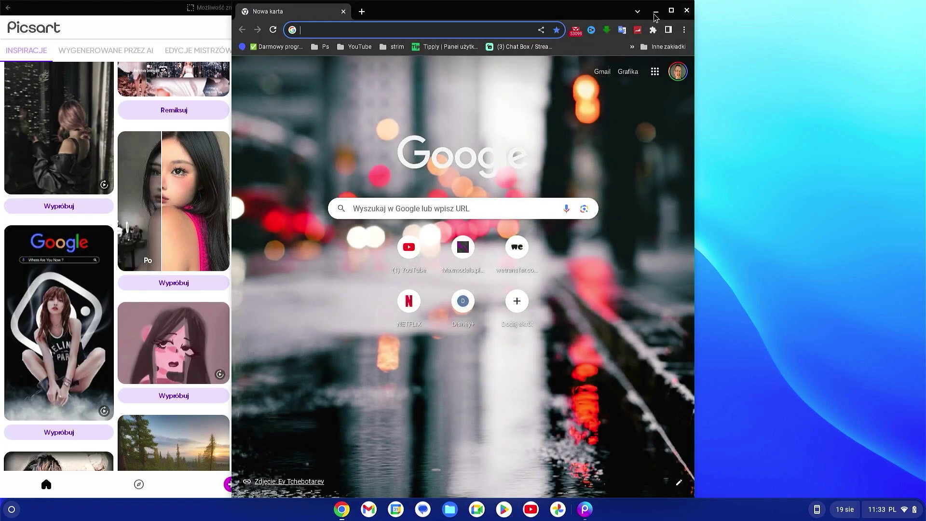
left_click(670, 11)
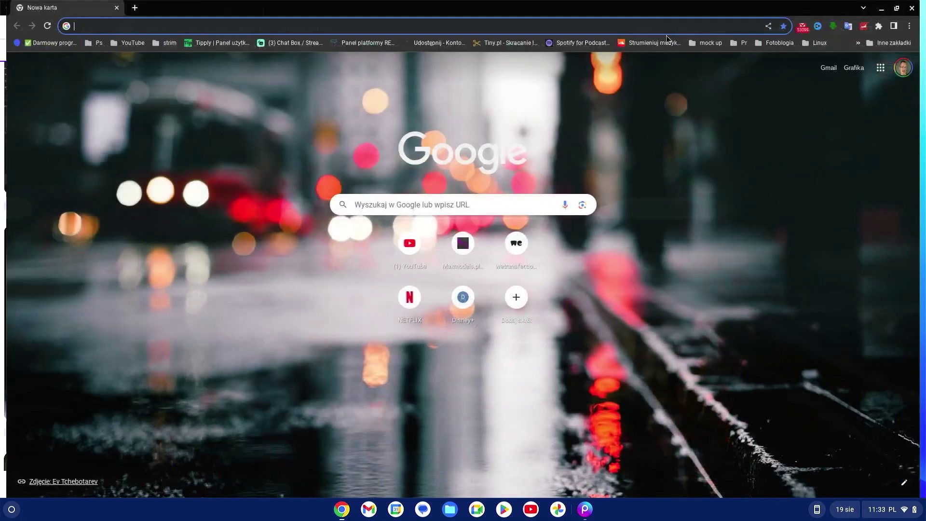
mouse_move(906, 13)
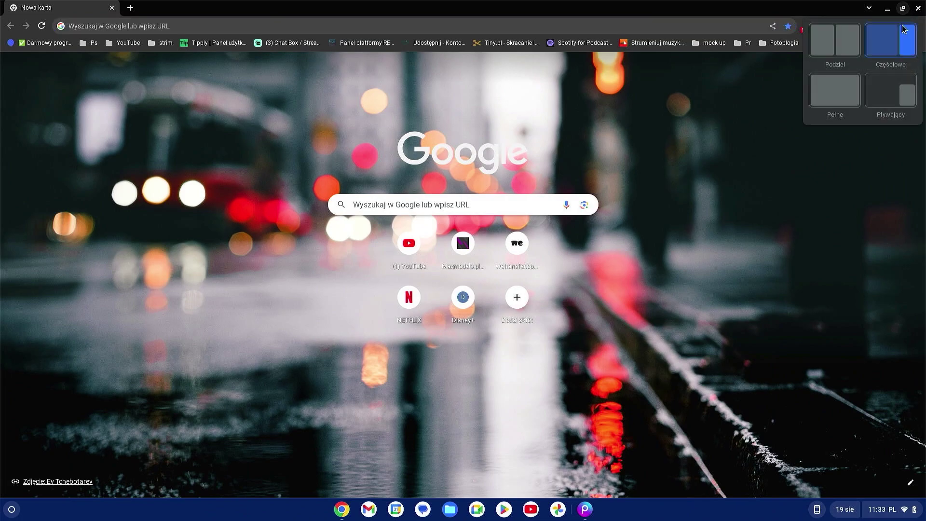
left_click(907, 41)
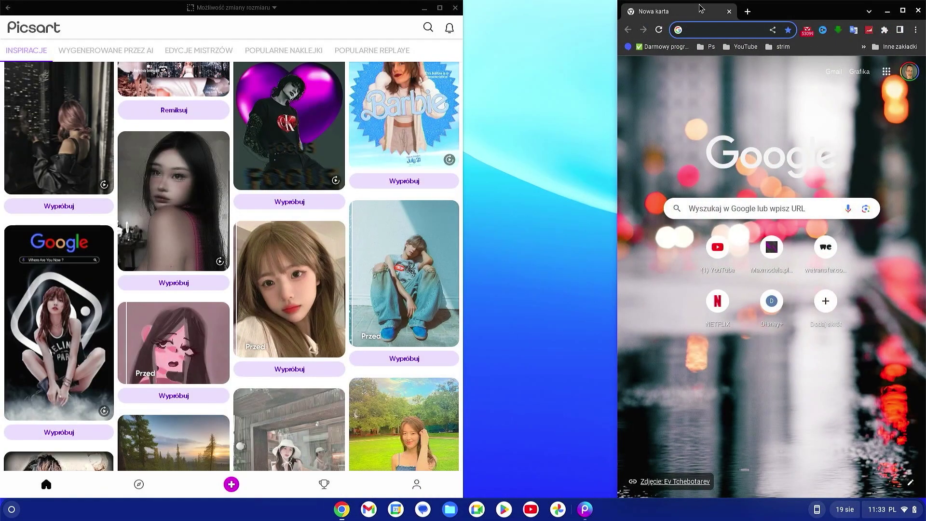
Step: Snap Chrome to the right half of the Podziel layout beside Picsart, and close both windows
mouse_move(901, 14)
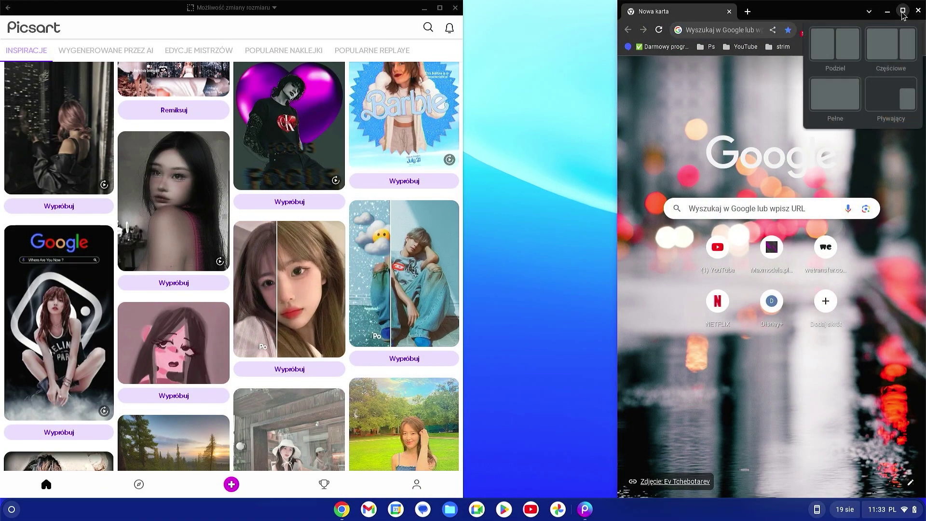
left_click(852, 50)
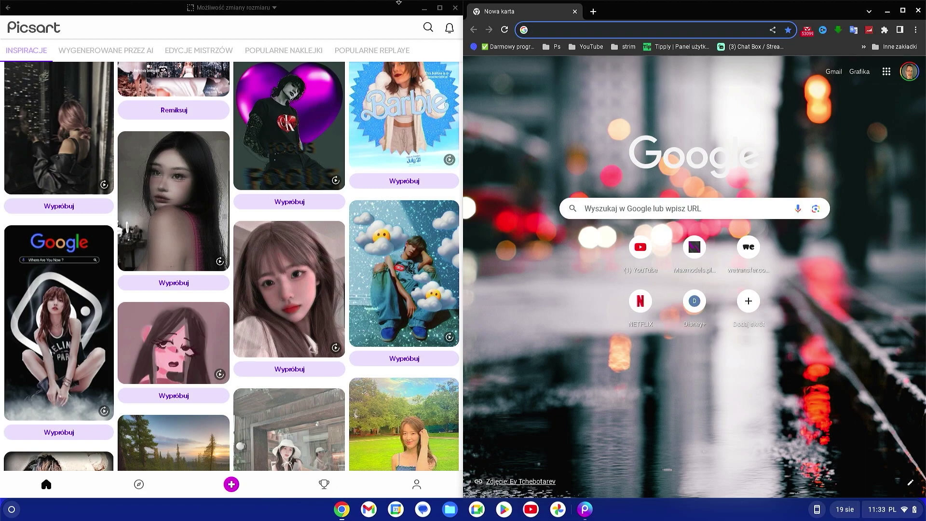
left_click(917, 11)
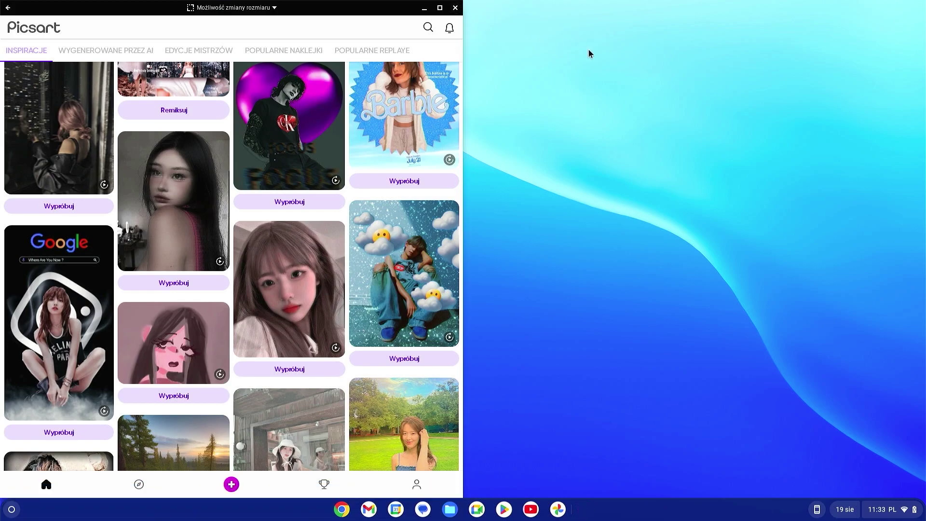
left_click(455, 7)
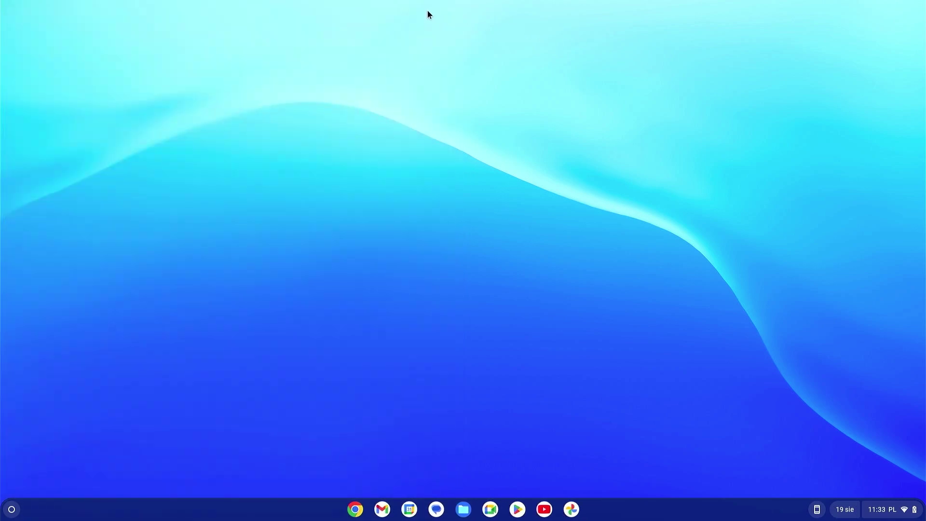
Step: Reopen Chrome maximized and place the Pliki window over it in the Pływający layout
left_click(355, 509)
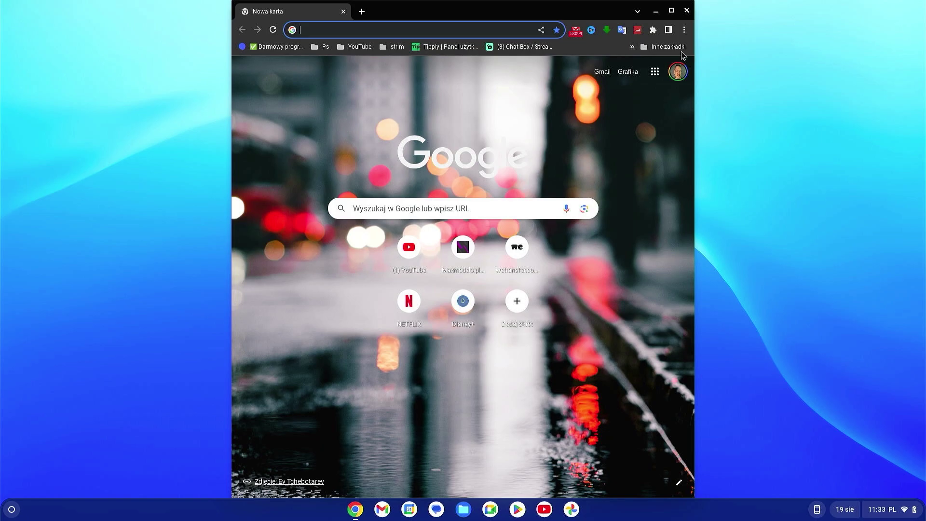
left_click(670, 10)
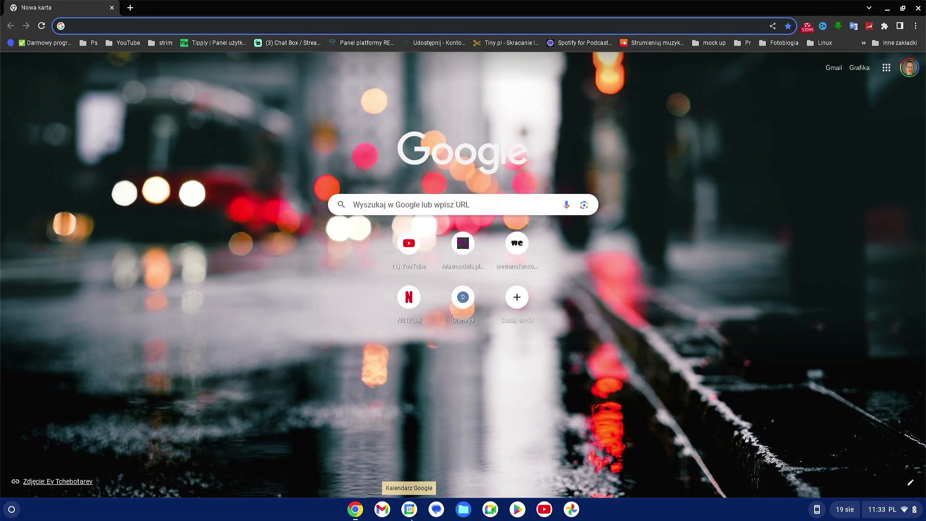
left_click(470, 519)
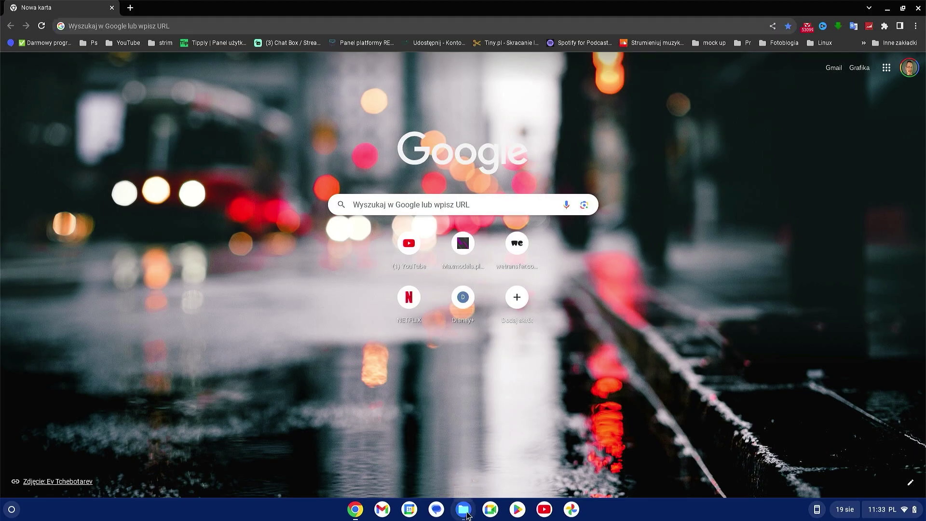
left_click(903, 7)
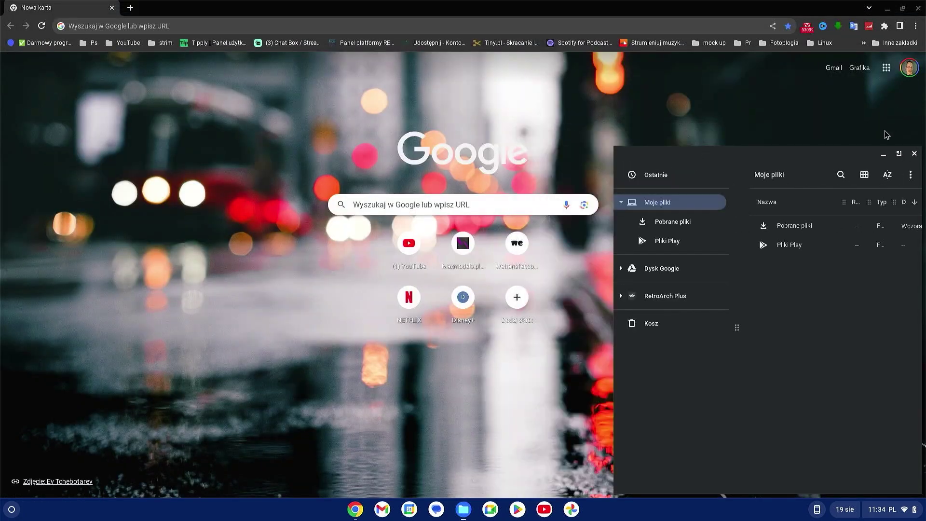
Step: Open Netflix, the Darmowy program bookmark, and the Chat Box bookmark in Chrome behind the floating Pliki window
left_click(431, 322)
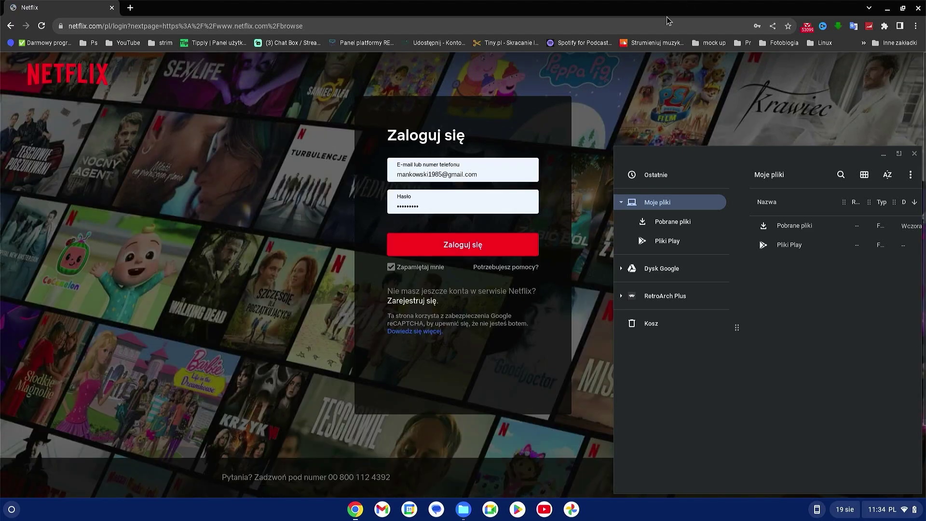
left_click(124, 44)
mouse_move(92, 43)
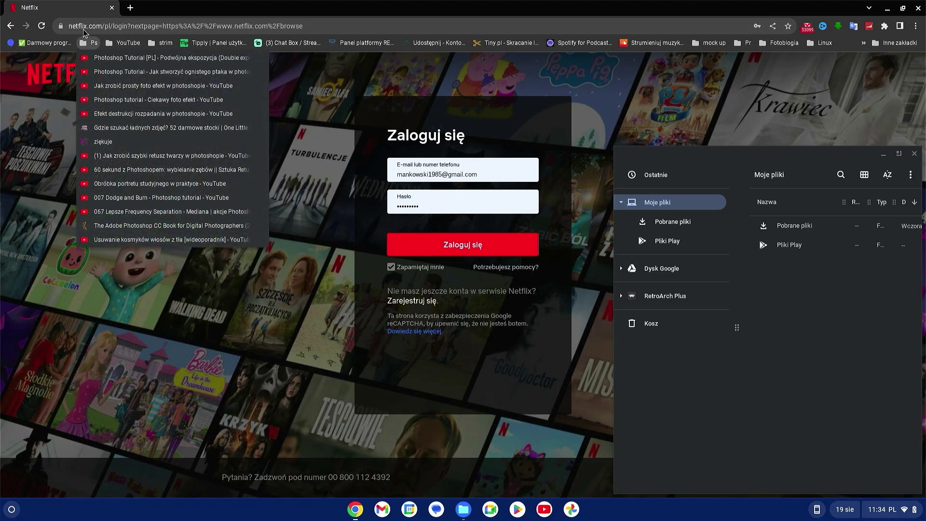
left_click(31, 42)
left_click(32, 45)
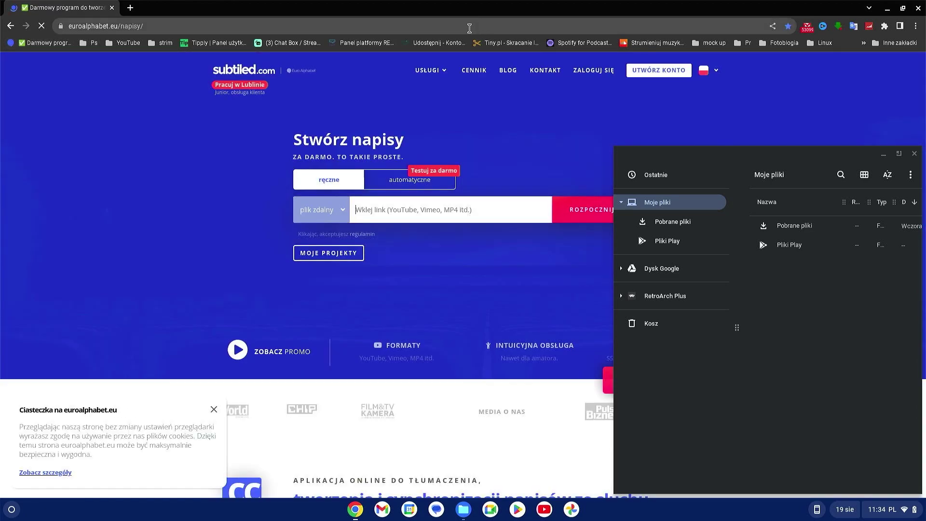
left_click(280, 45)
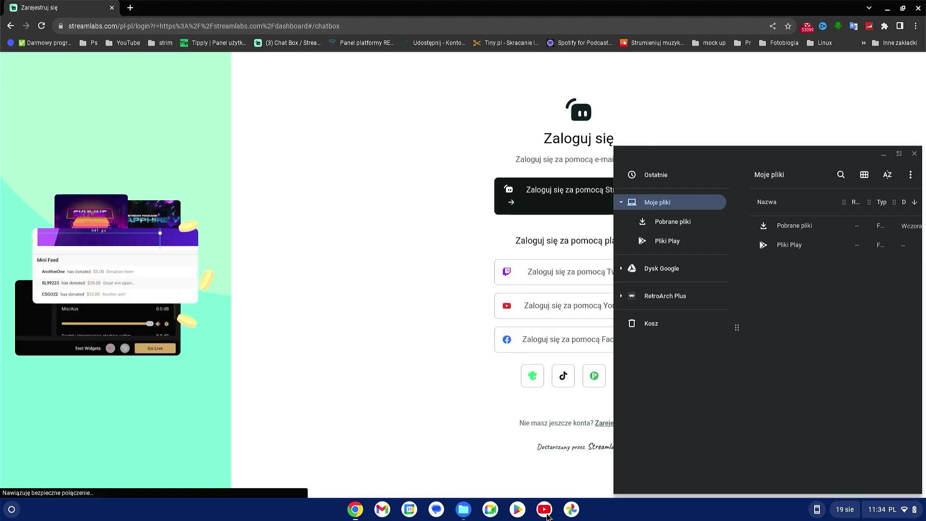
Step: Launch YouTube beneath the floating Pliki window, and close the Pliki, YouTube, and Chrome windows
left_click(547, 516)
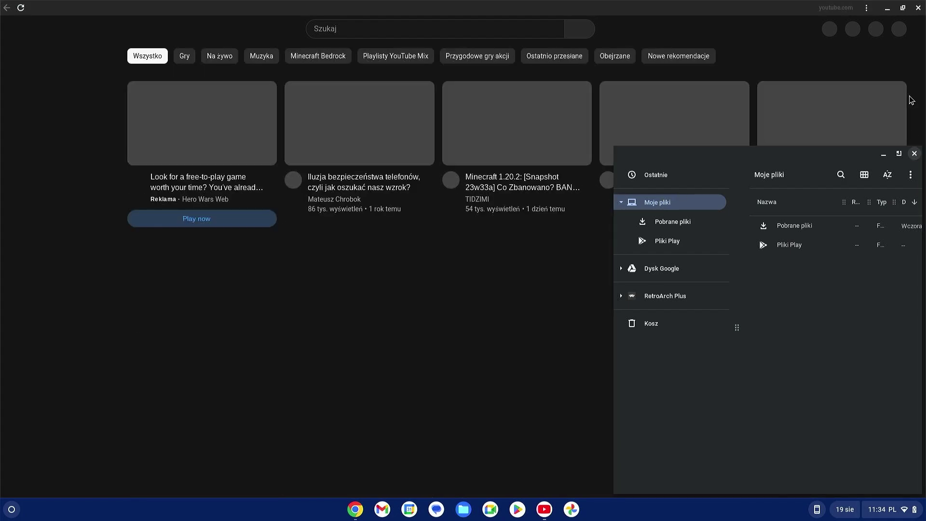
left_click(915, 153)
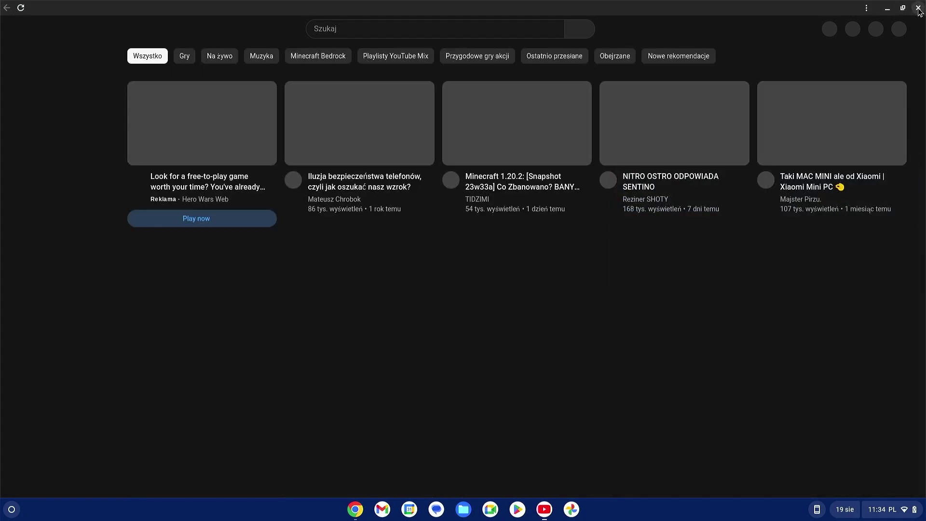
left_click(918, 8)
left_click(917, 7)
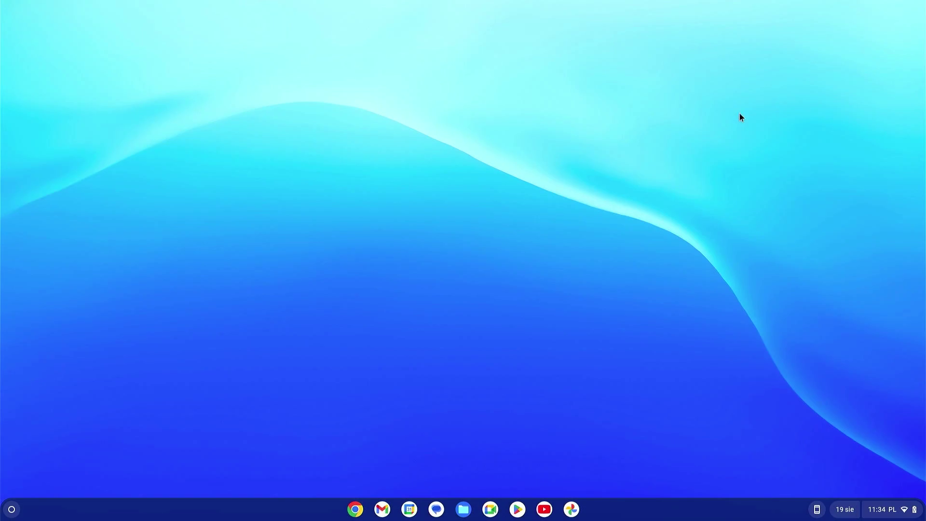
Step: Open Pliki maximized and view the contents of the Pliki Play and Pobrane pliki folders
left_click(461, 512)
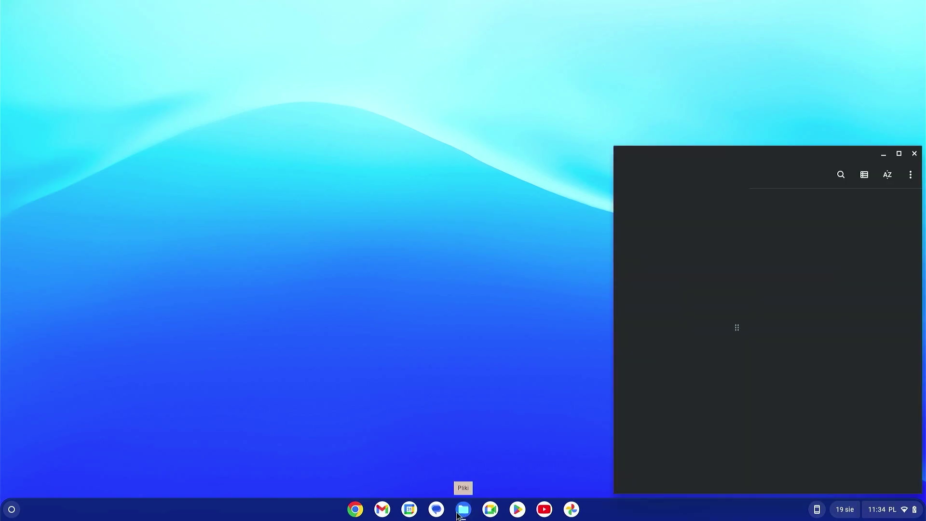
left_click(899, 152)
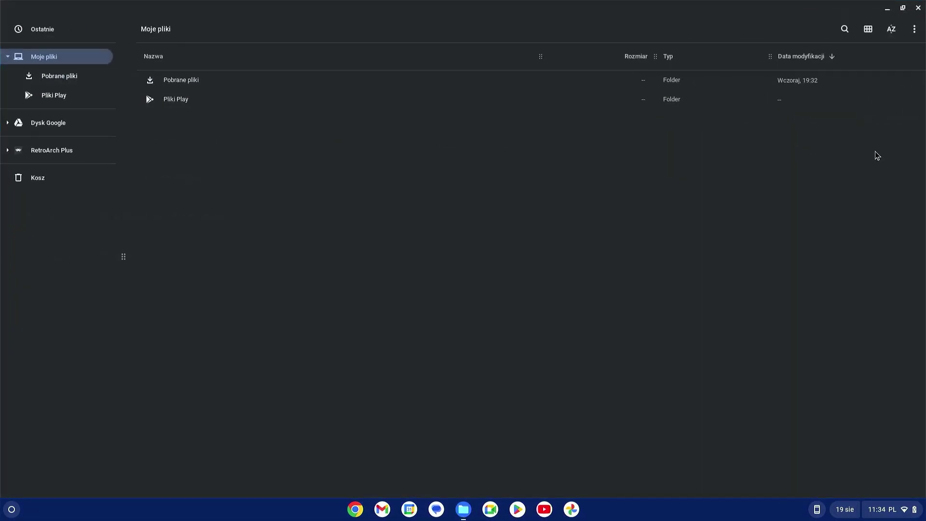
left_click(59, 99)
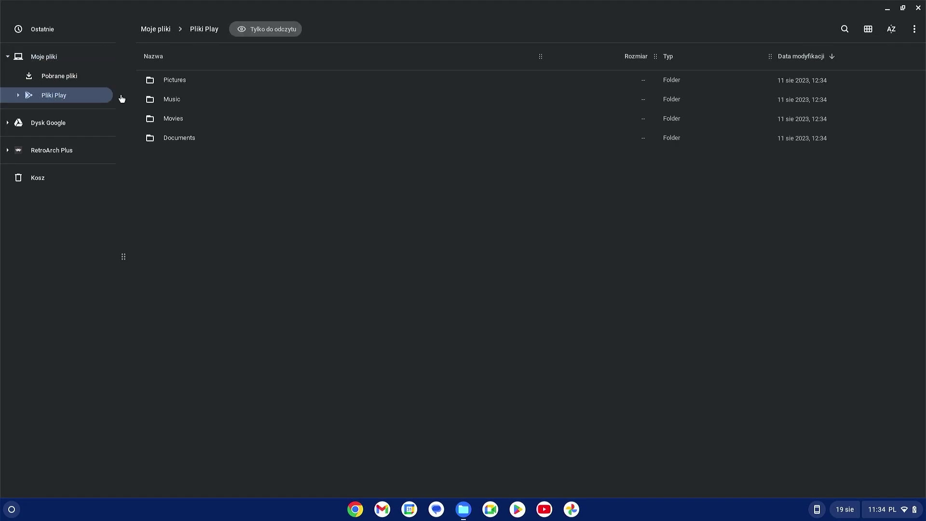
left_click(53, 83)
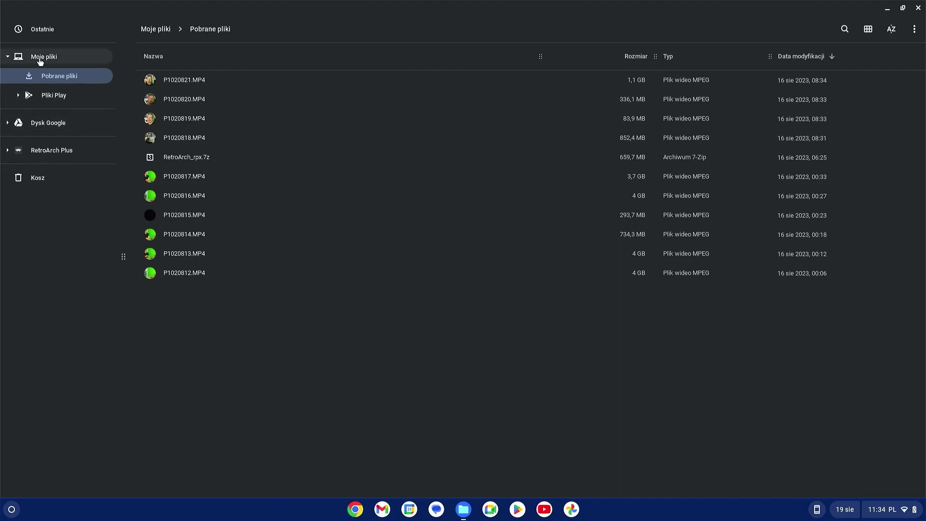
Step: View the Dysk Google files and the RetroArch Plus folders, collapse the folder trees, and close Pliki
left_click(61, 125)
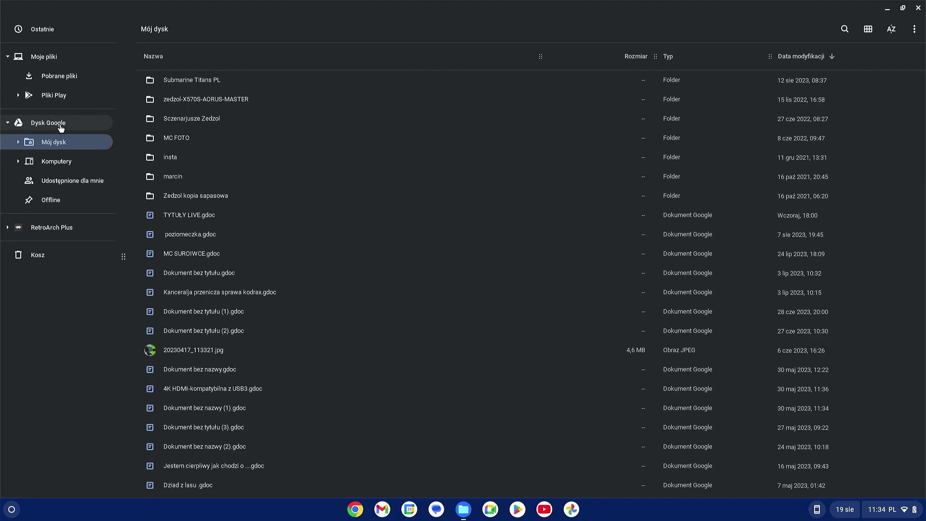
left_click(8, 123)
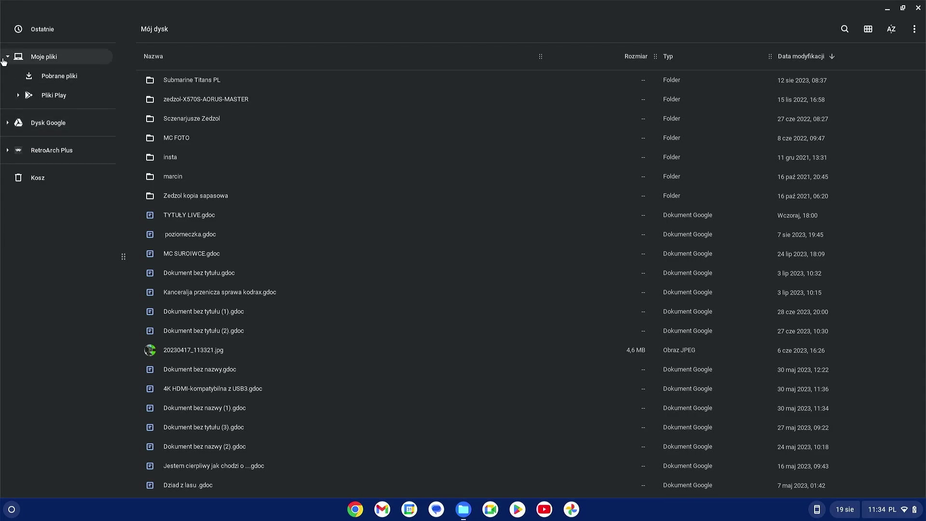
left_click(7, 57)
left_click(10, 113)
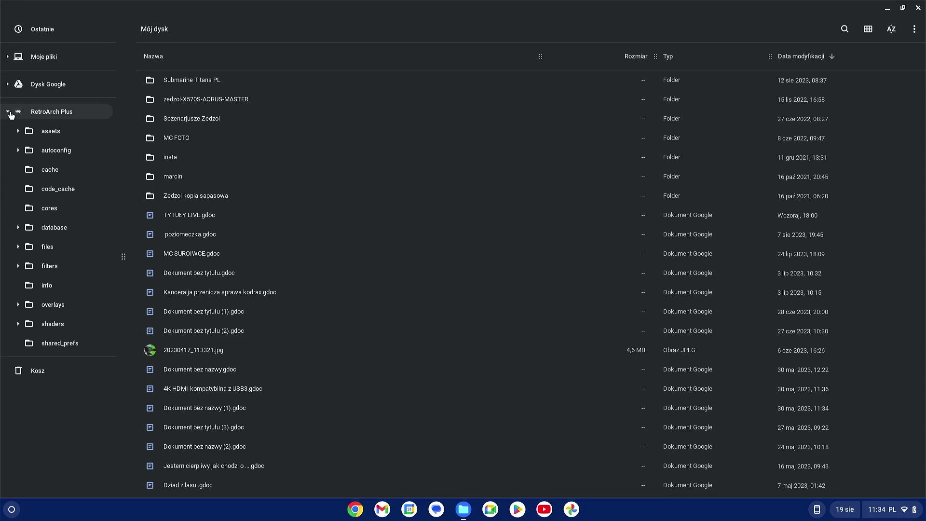
left_click(9, 114)
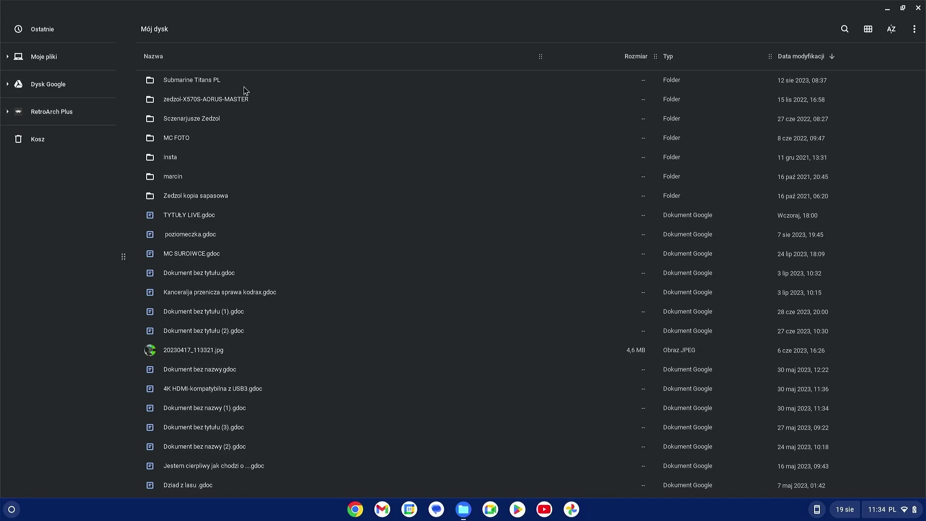
left_click(919, 8)
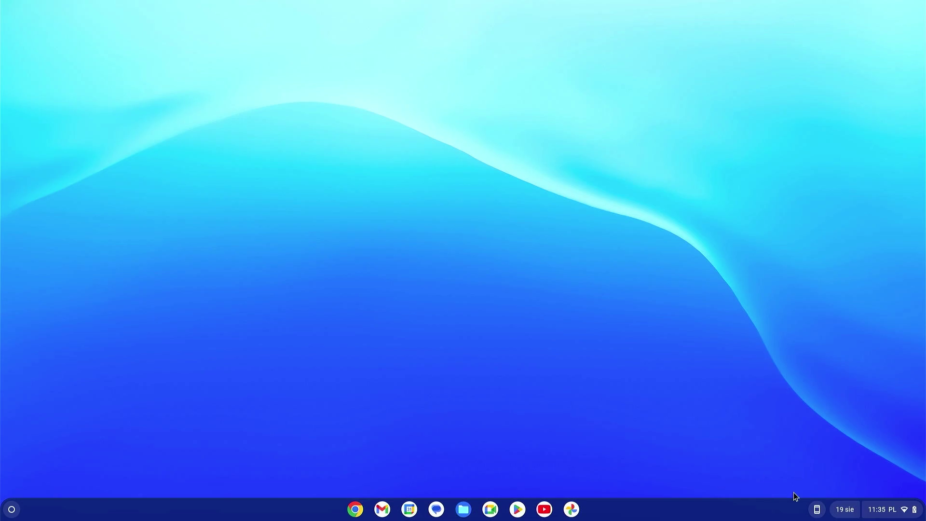
Step: Open the system quick settings, expand them to view the full set of toggles, and close them
left_click(895, 514)
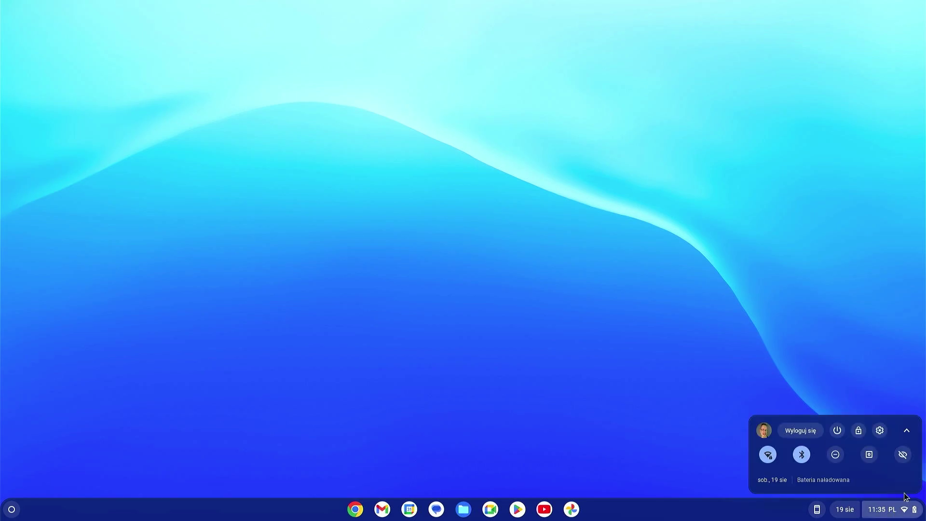
left_click(906, 431)
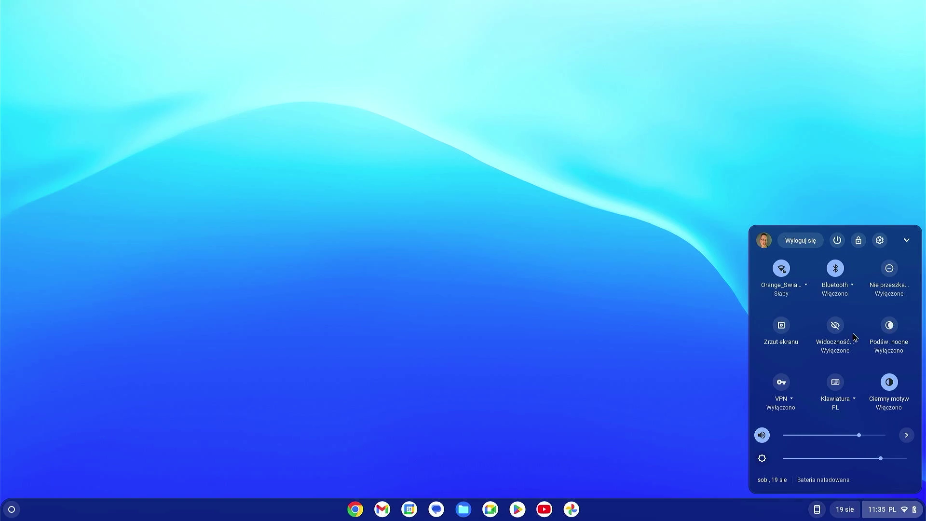
left_click(615, 331)
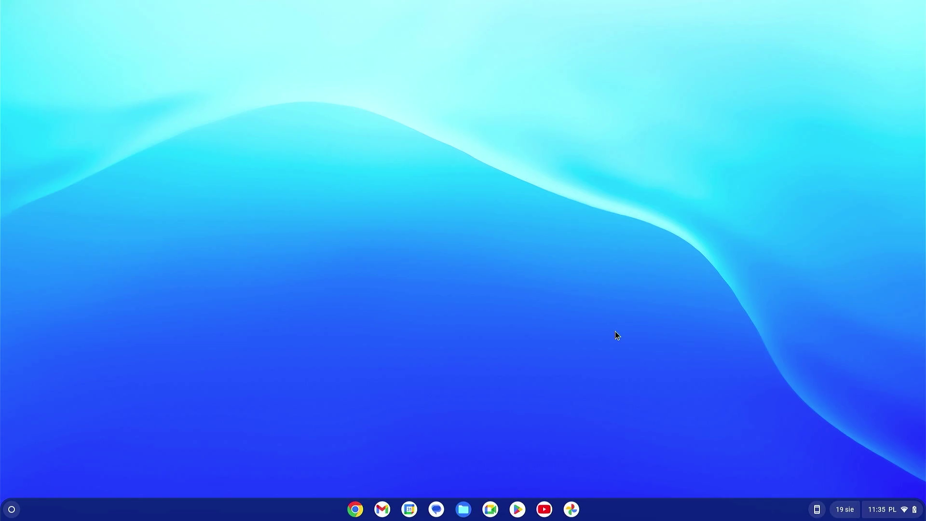
Step: Start a partial screenshot, view the capture settings, outline a large rectangular region in the middle of the desktop, and cancel the capture
key("ctrl+shift+F5")
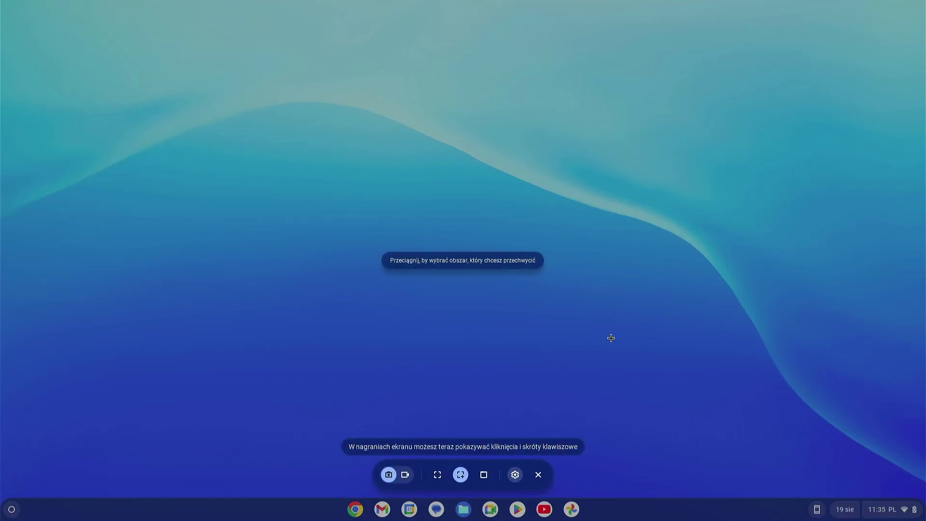
left_click(516, 475)
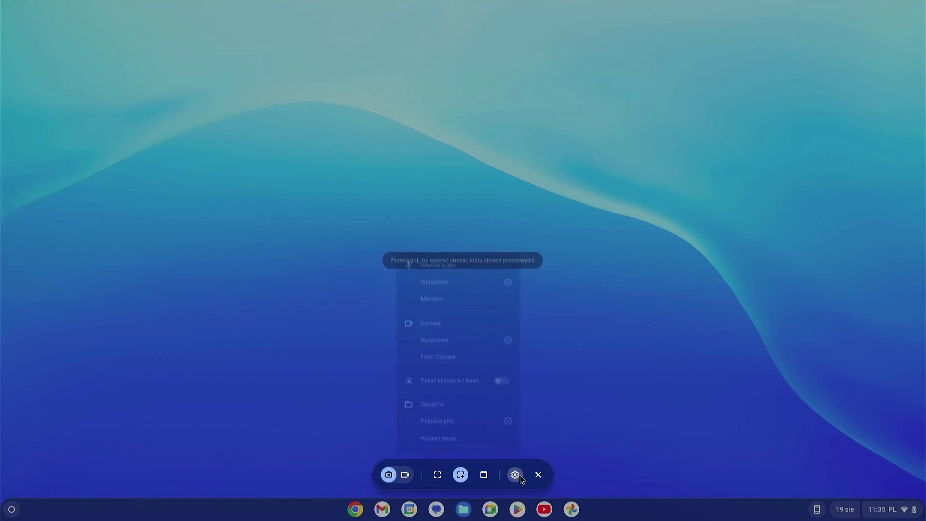
left_click(605, 400)
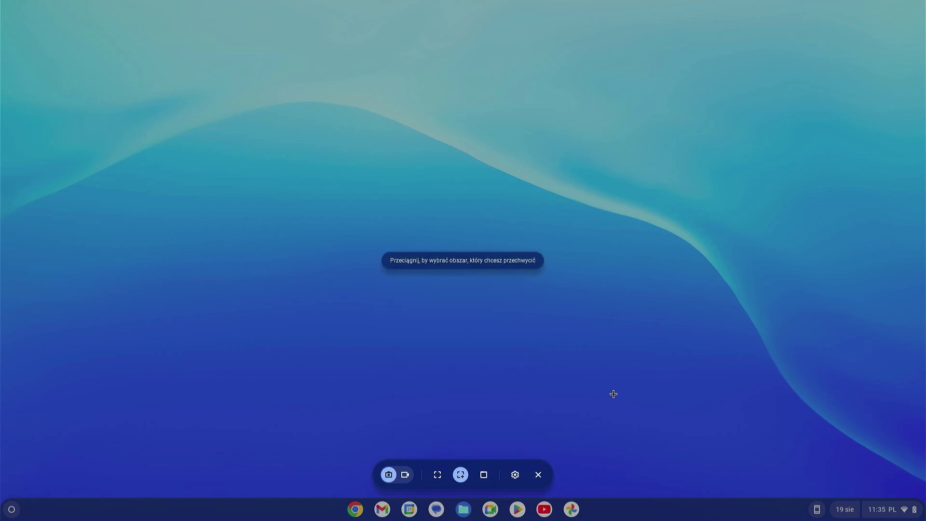
left_click(612, 394)
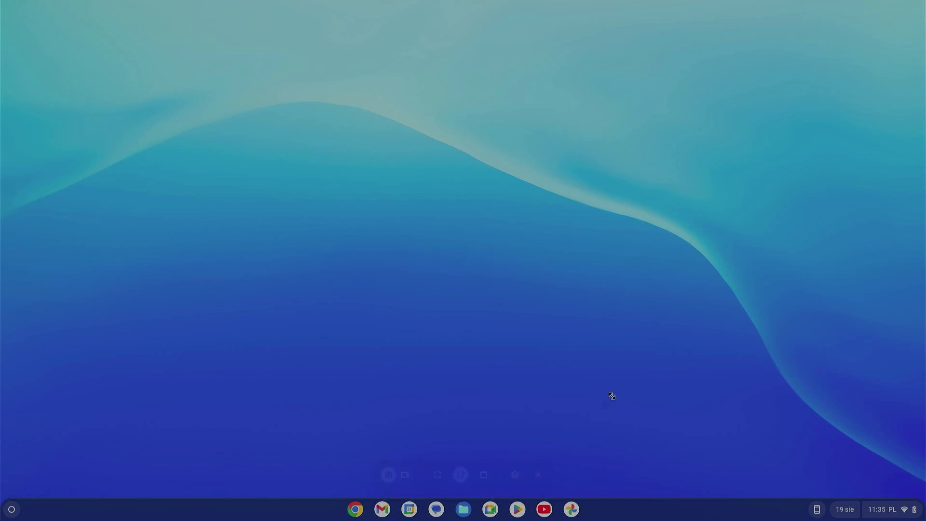
left_click(679, 387)
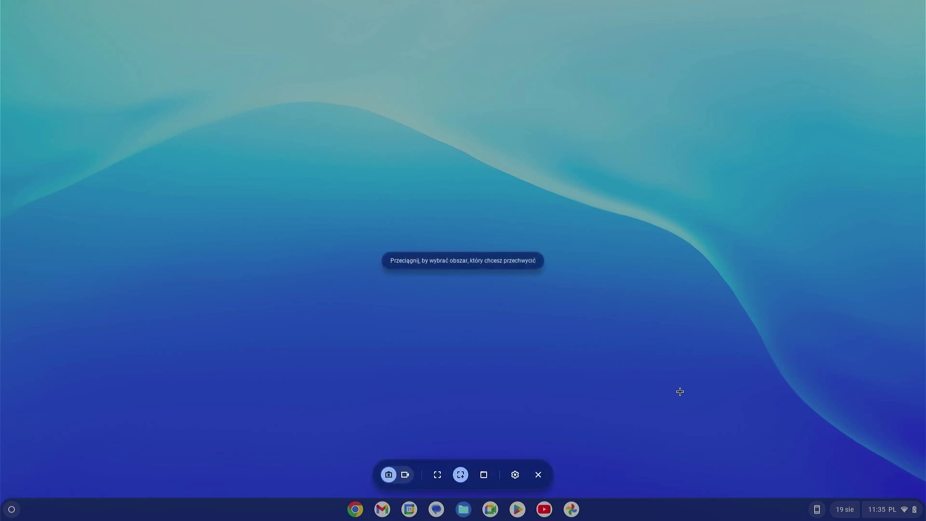
left_click_drag(235, 126, 809, 357)
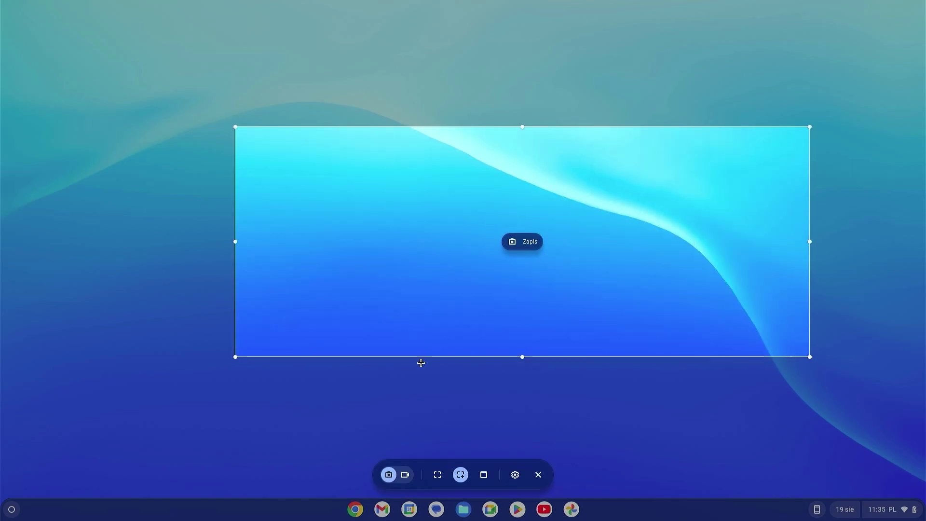
key("Escape")
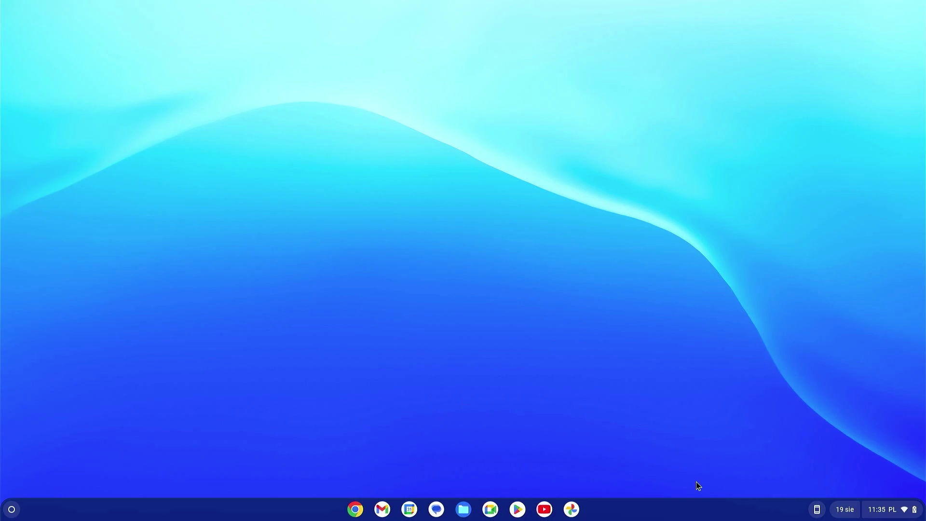
Step: View the Bluetooth device list from the quick settings and close it
left_click(915, 510)
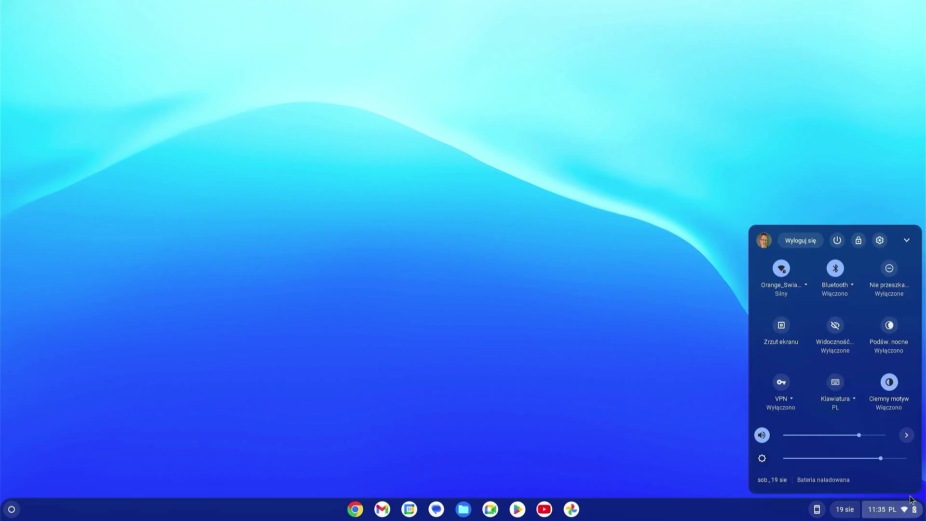
left_click(850, 288)
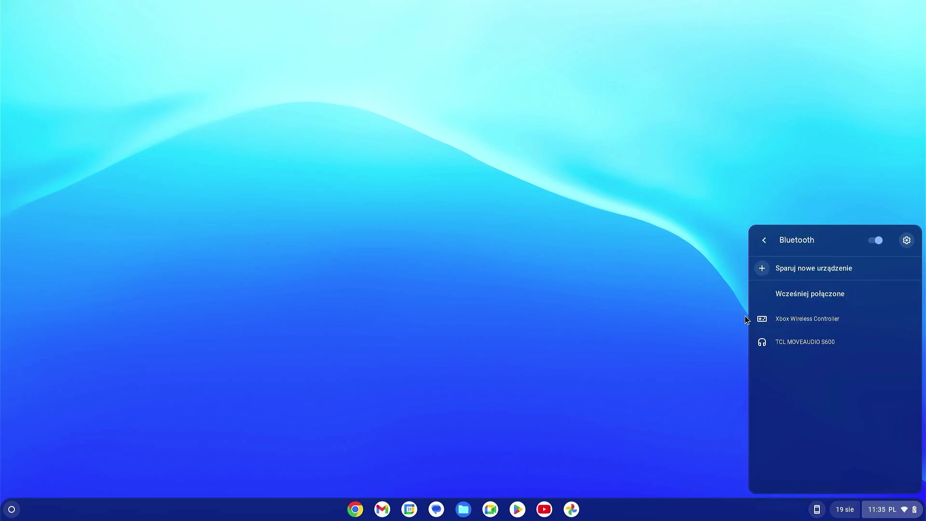
left_click(459, 339)
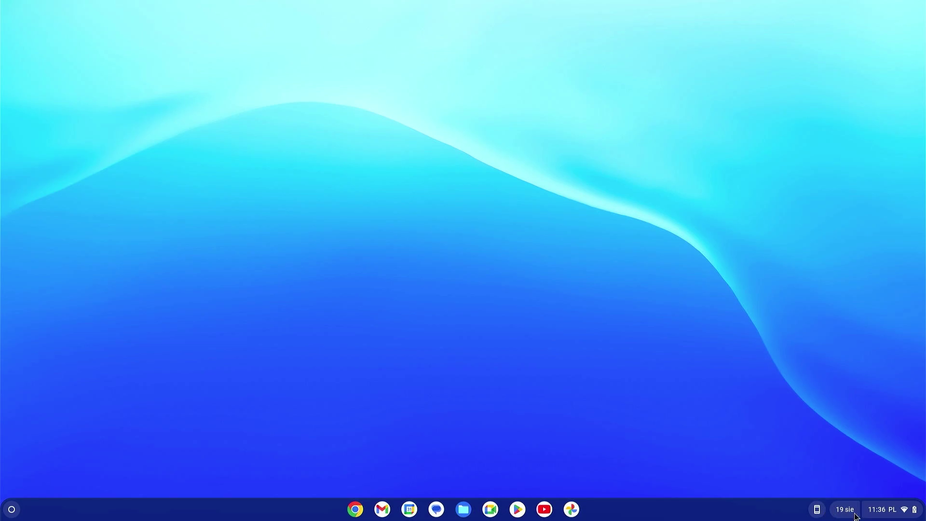
Step: View the mobile data and Wi-Fi networks from the quick settings, return to the main toggles, and close them
left_click(885, 508)
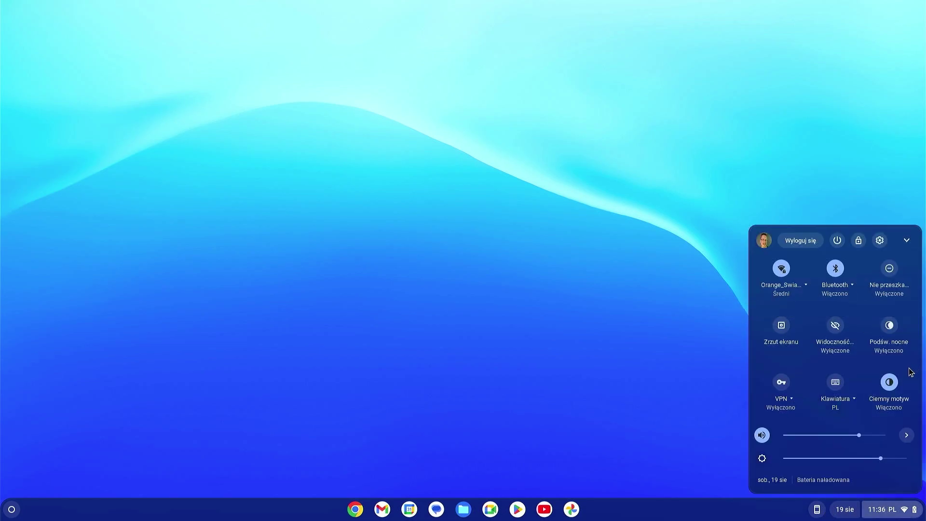
left_click(809, 291)
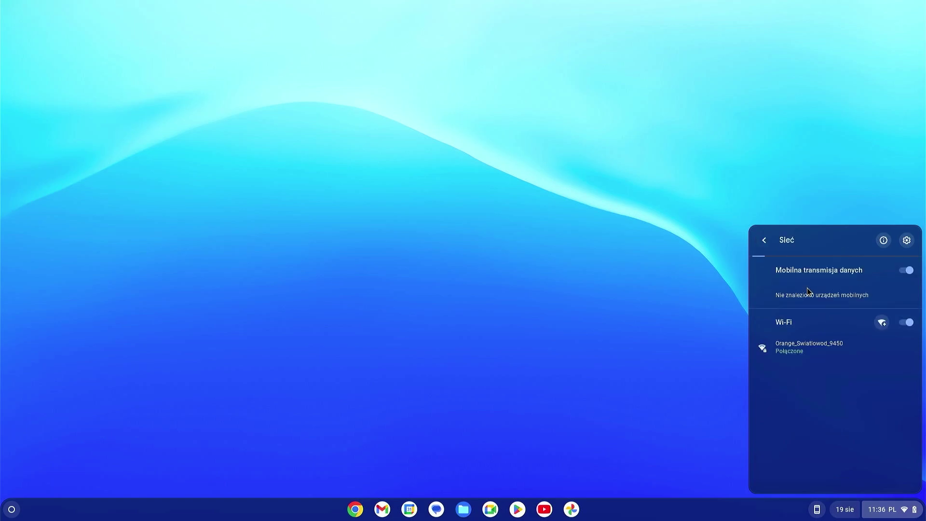
left_click(770, 242)
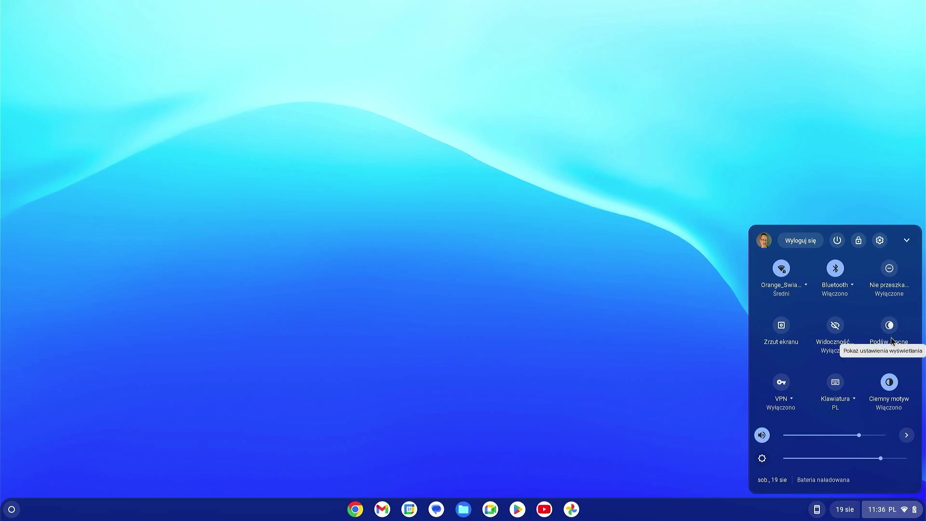
left_click(509, 377)
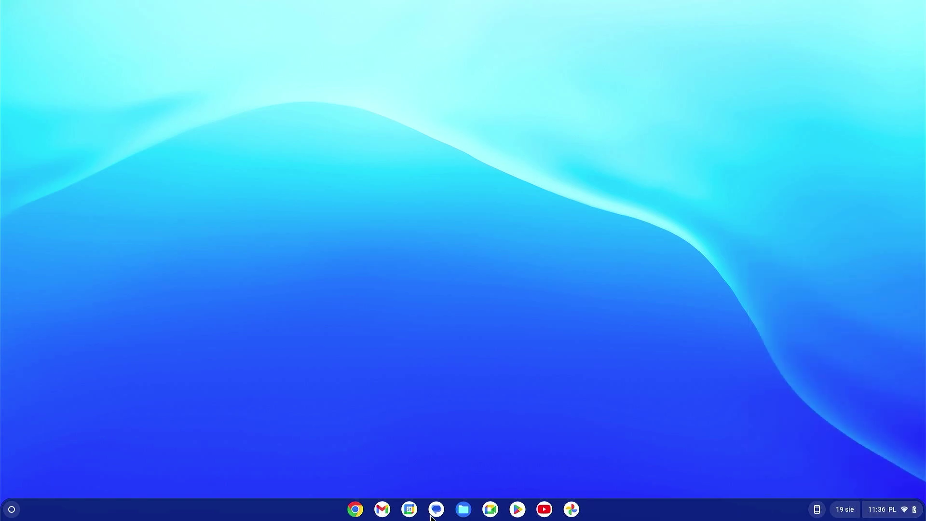
Step: Open and close the Gmail window, and search Google for speedtest in Chrome
left_click(391, 508)
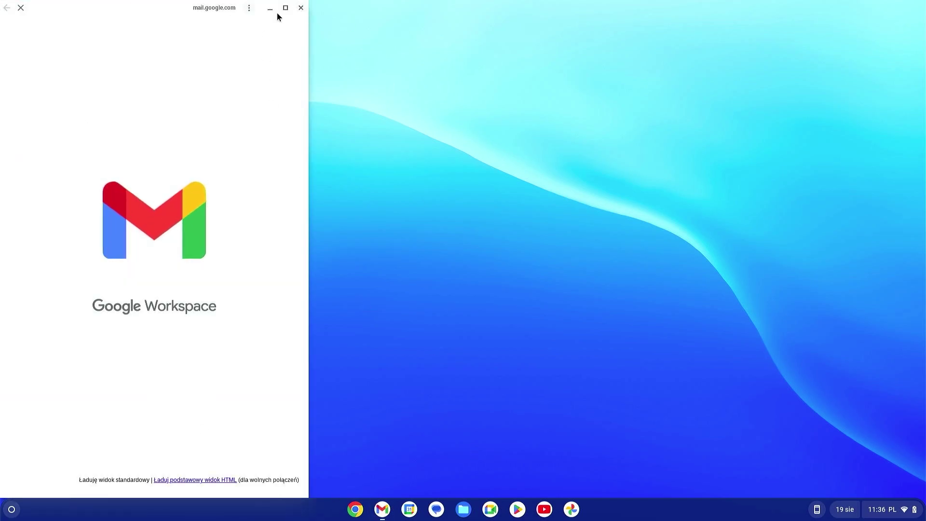
left_click(298, 7)
left_click(355, 509)
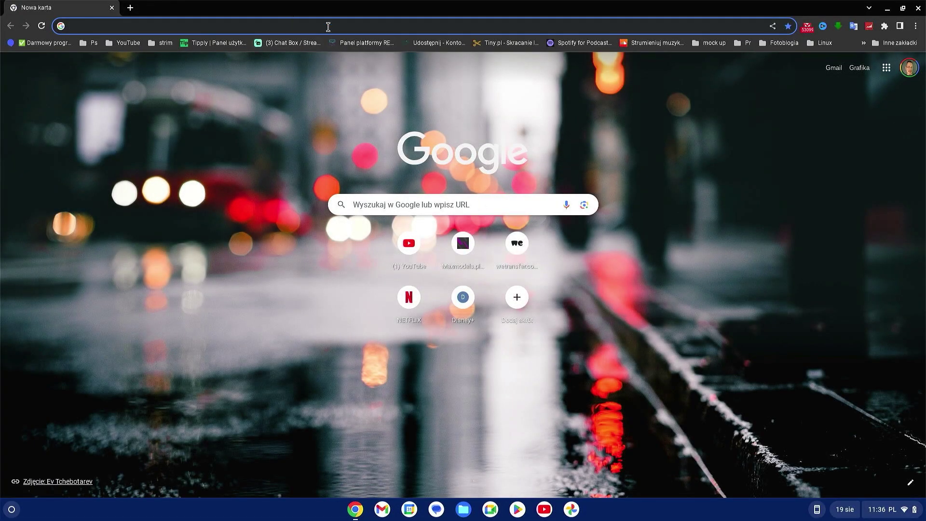
type("spid")
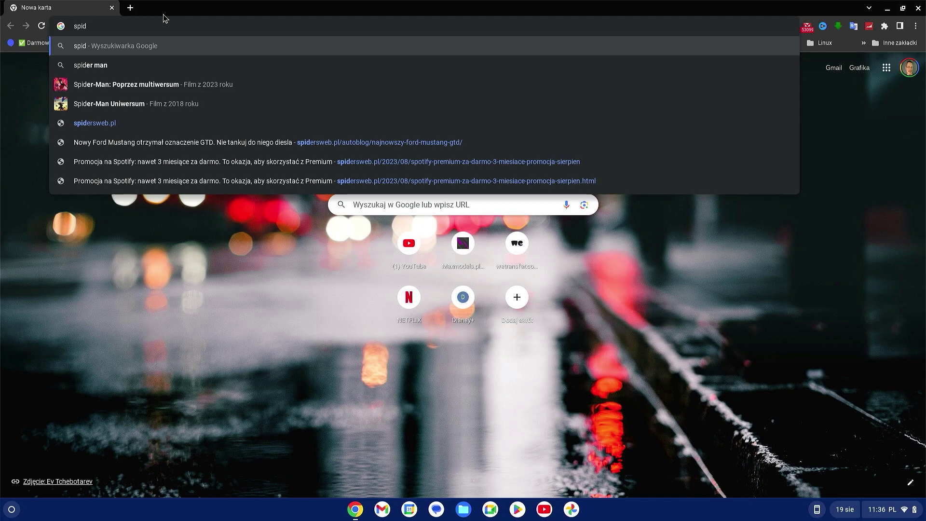
type("test")
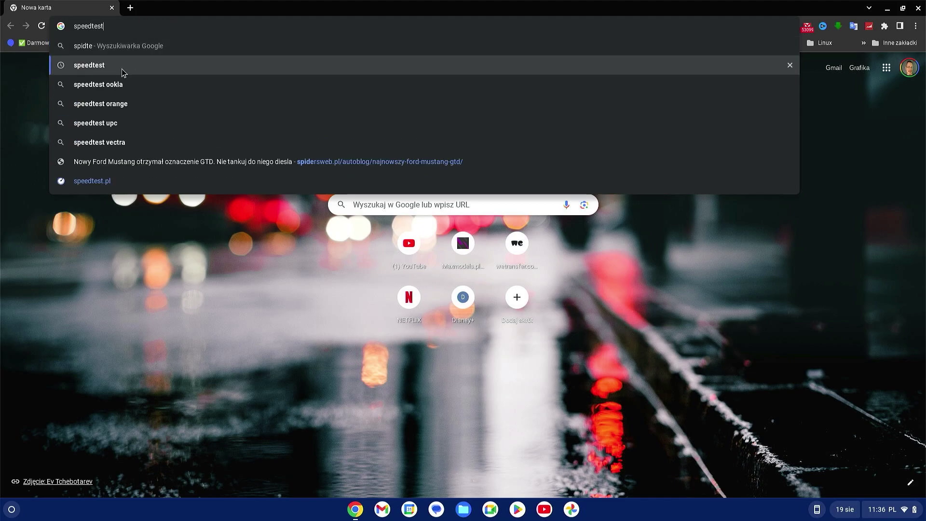
left_click(121, 68)
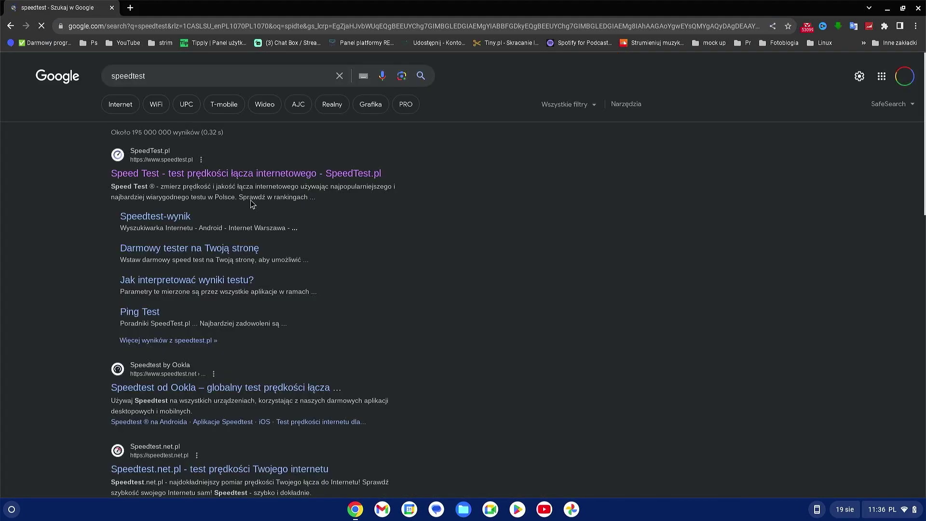
Step: Open SpeedTest.pl from the search results, start the internet speed test, and check the Wi-Fi connection status
left_click(246, 177)
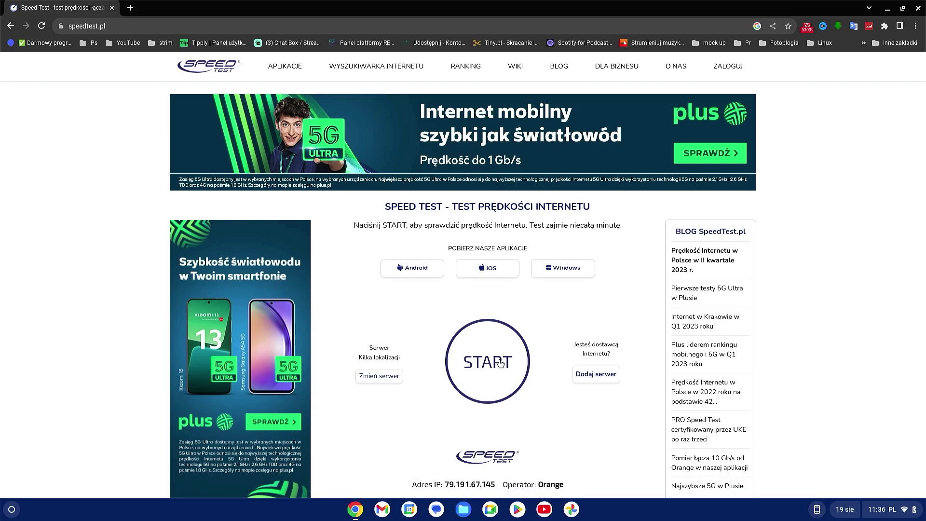
left_click(499, 362)
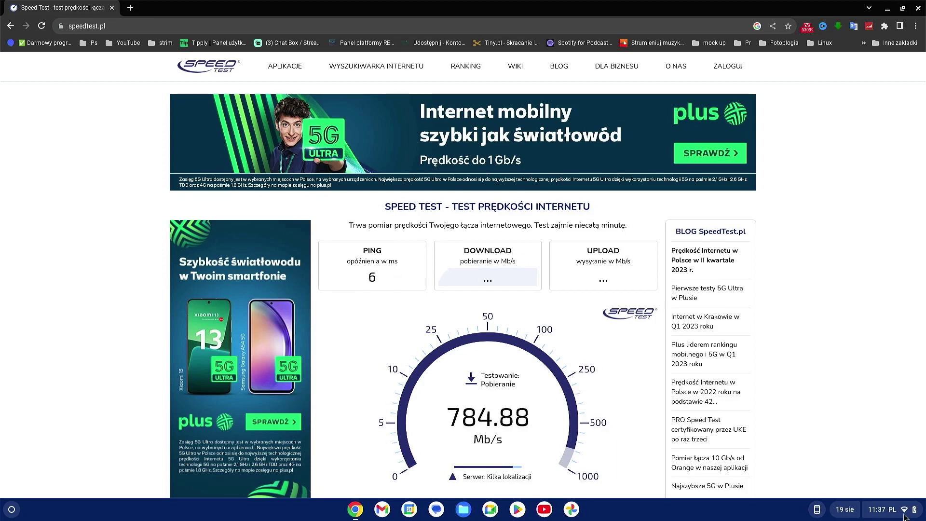
mouse_move(907, 513)
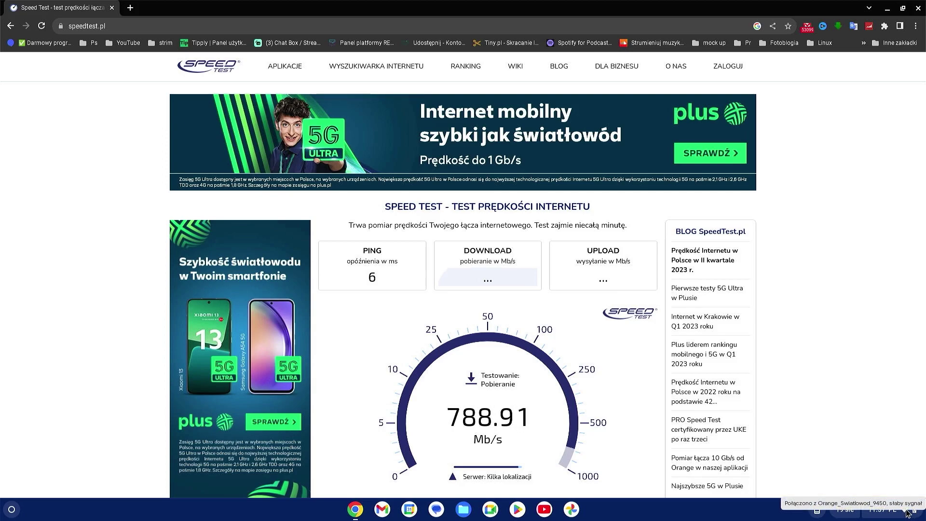